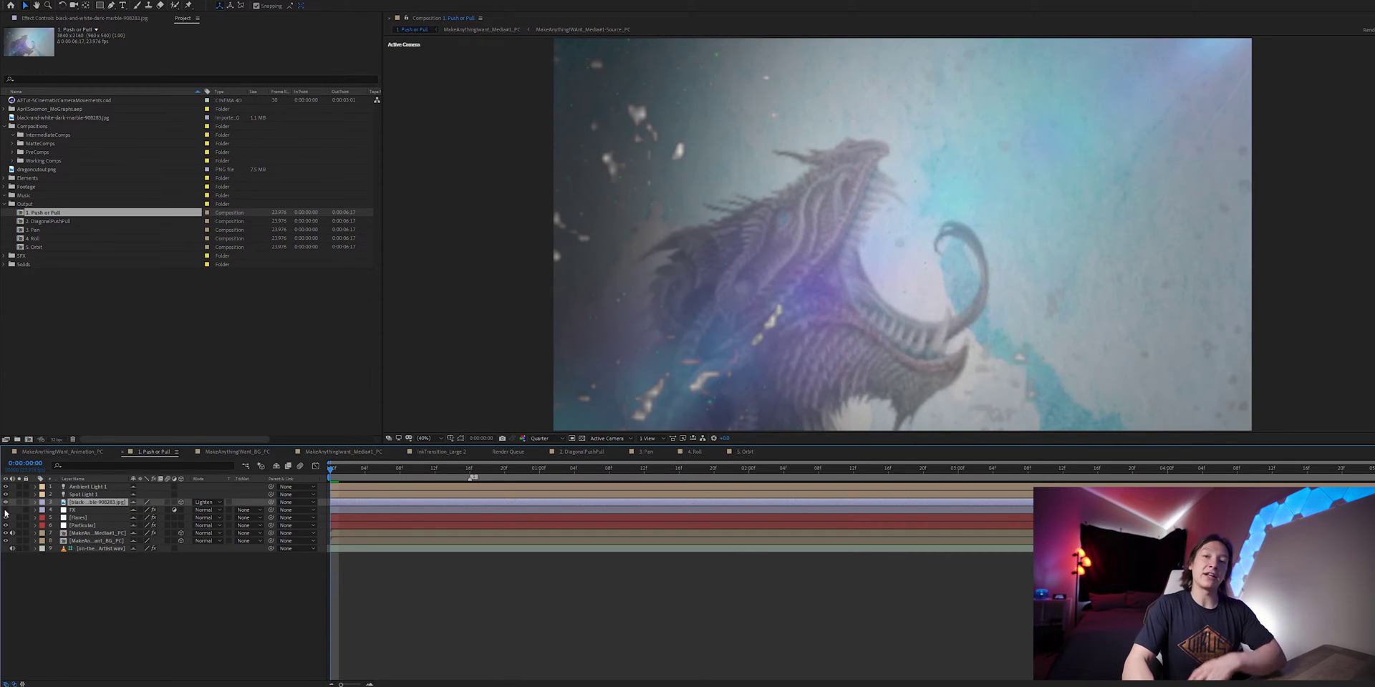
- Toggle the visibility of the adjustment, lens flare and background layers, and preview the animation to examine what each contributes
{"action": "left_click", "coordinate": [6, 511]}
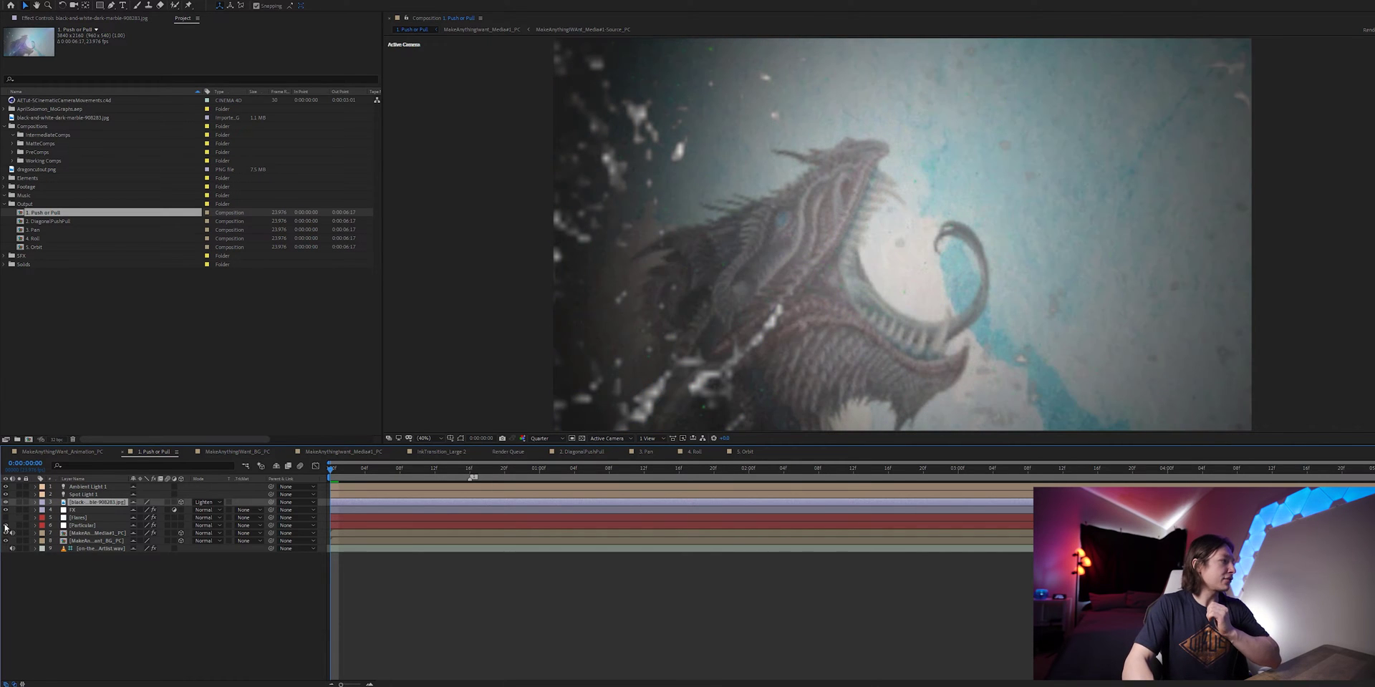
{"action": "left_click", "coordinate": [6, 518]}
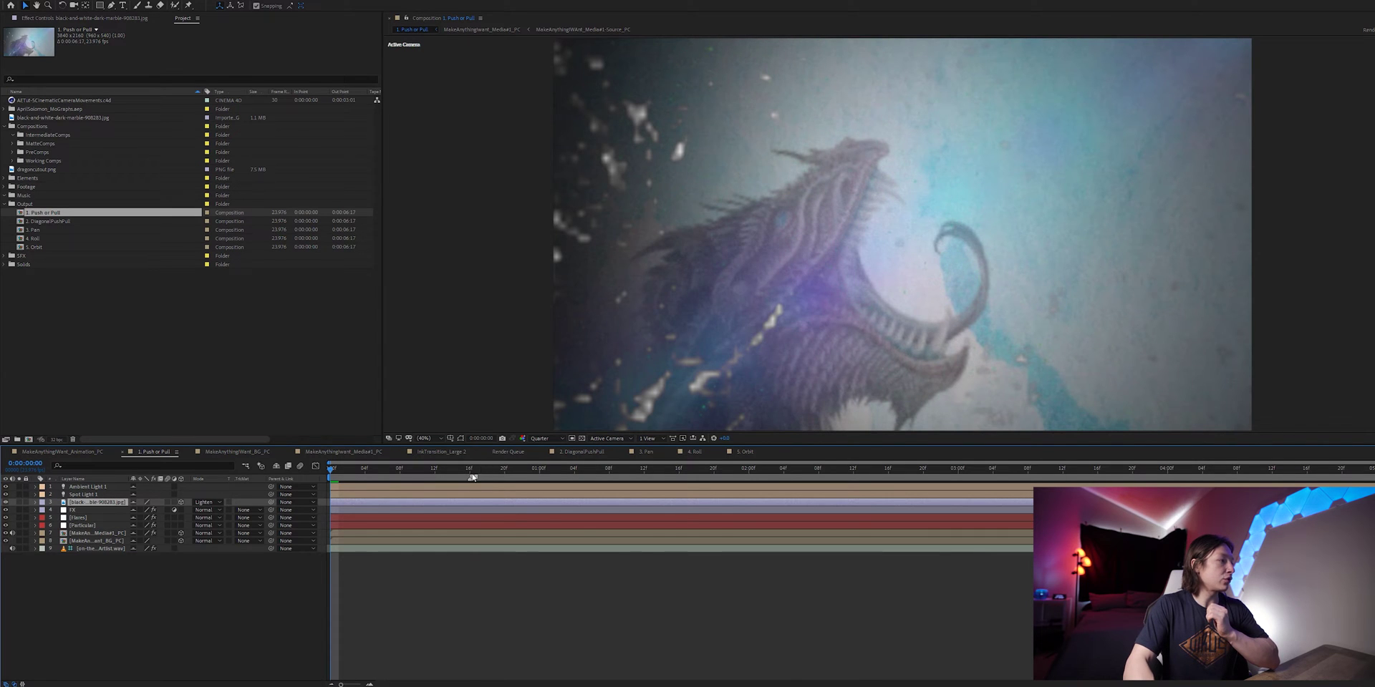
{"action": "key", "text": "space"}
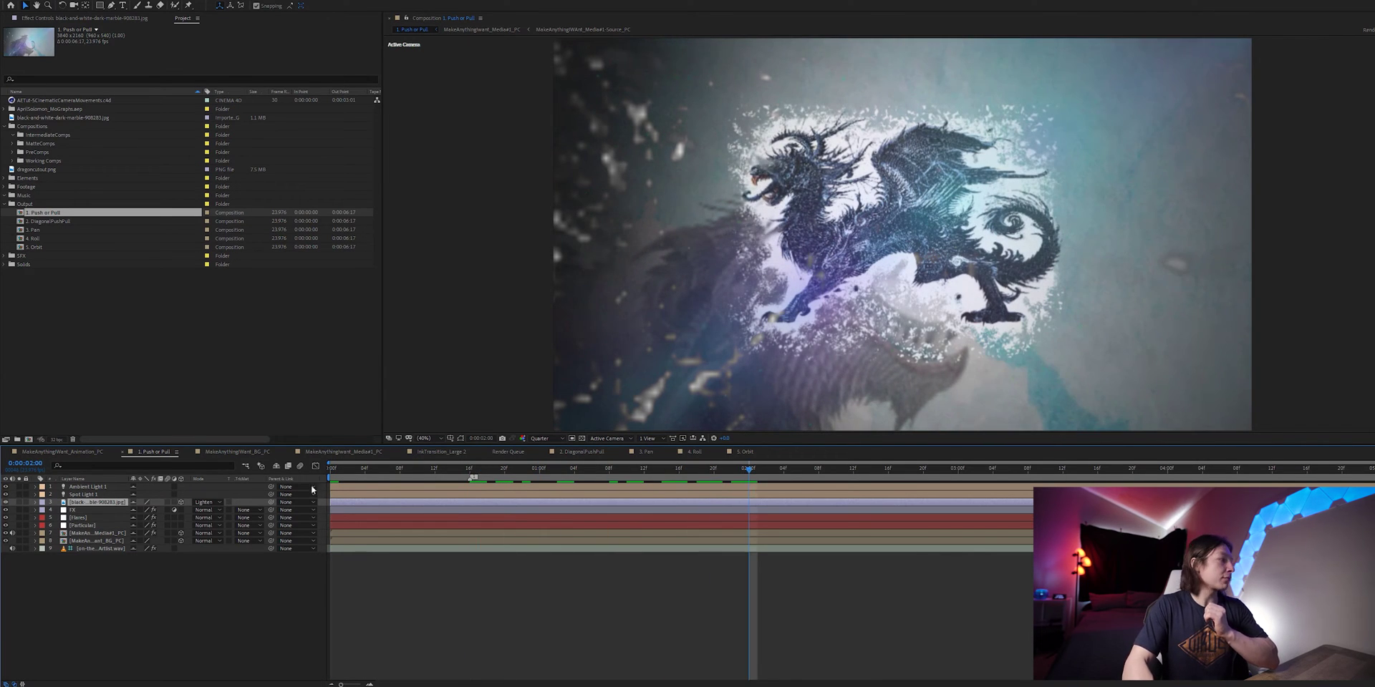
{"action": "left_click", "coordinate": [5, 542]}
{"action": "left_click", "coordinate": [6, 542]}
- Examine the 3D spacing of the layers by orbiting in Custom View 1, and return to the Active Camera view
{"action": "right_click", "coordinate": [600, 452]}
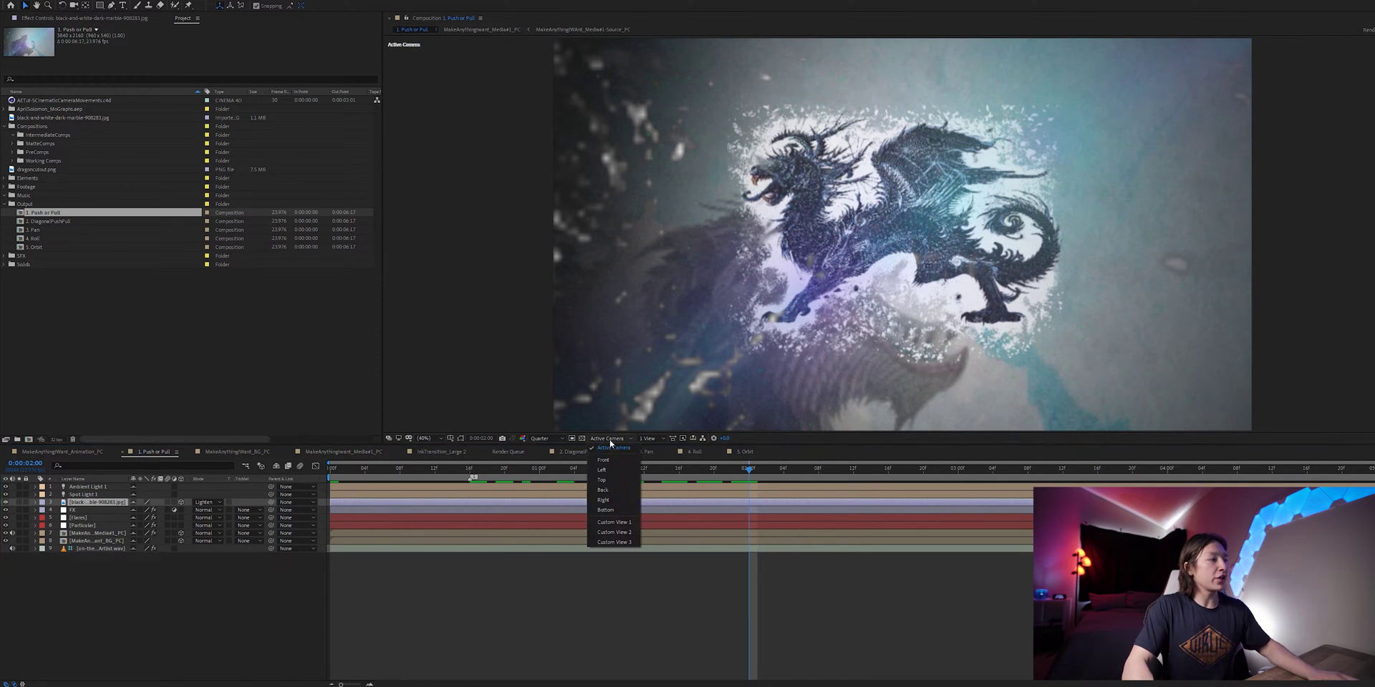
{"action": "left_click", "coordinate": [632, 527]}
{"action": "key", "text": "F11"}
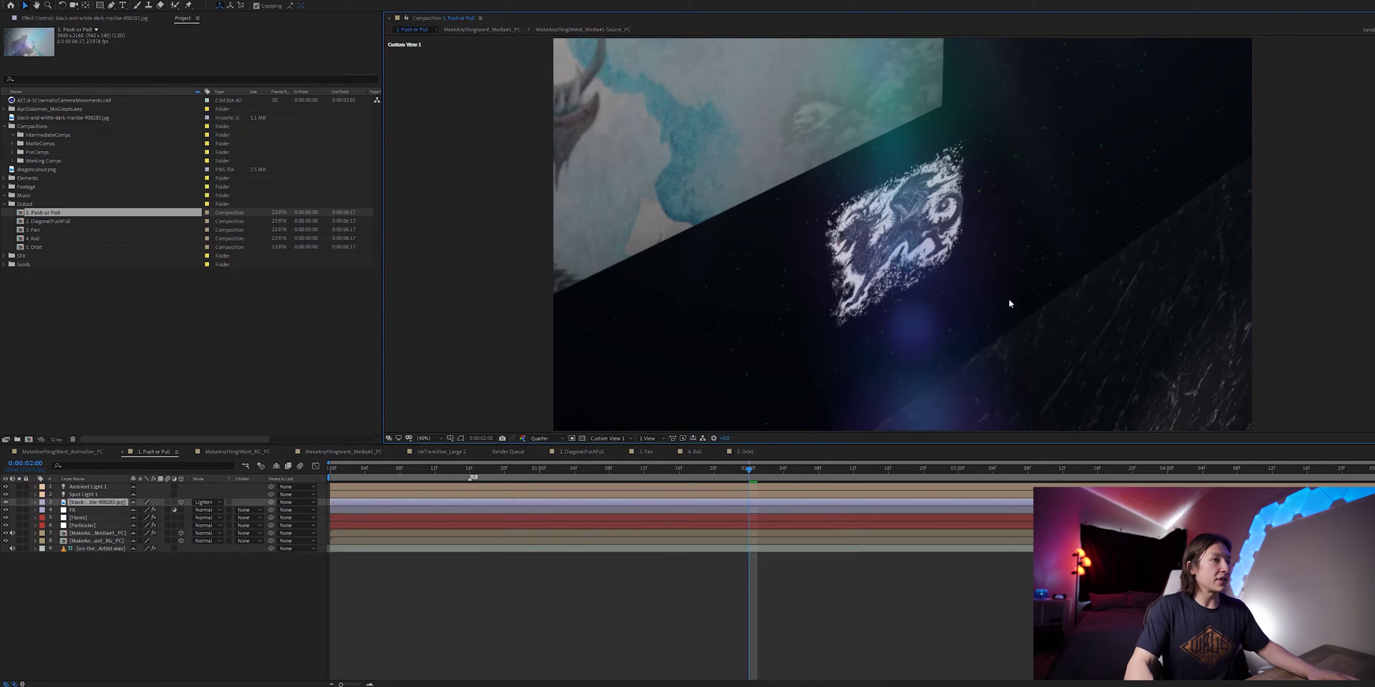
{"action": "key", "text": "c"}
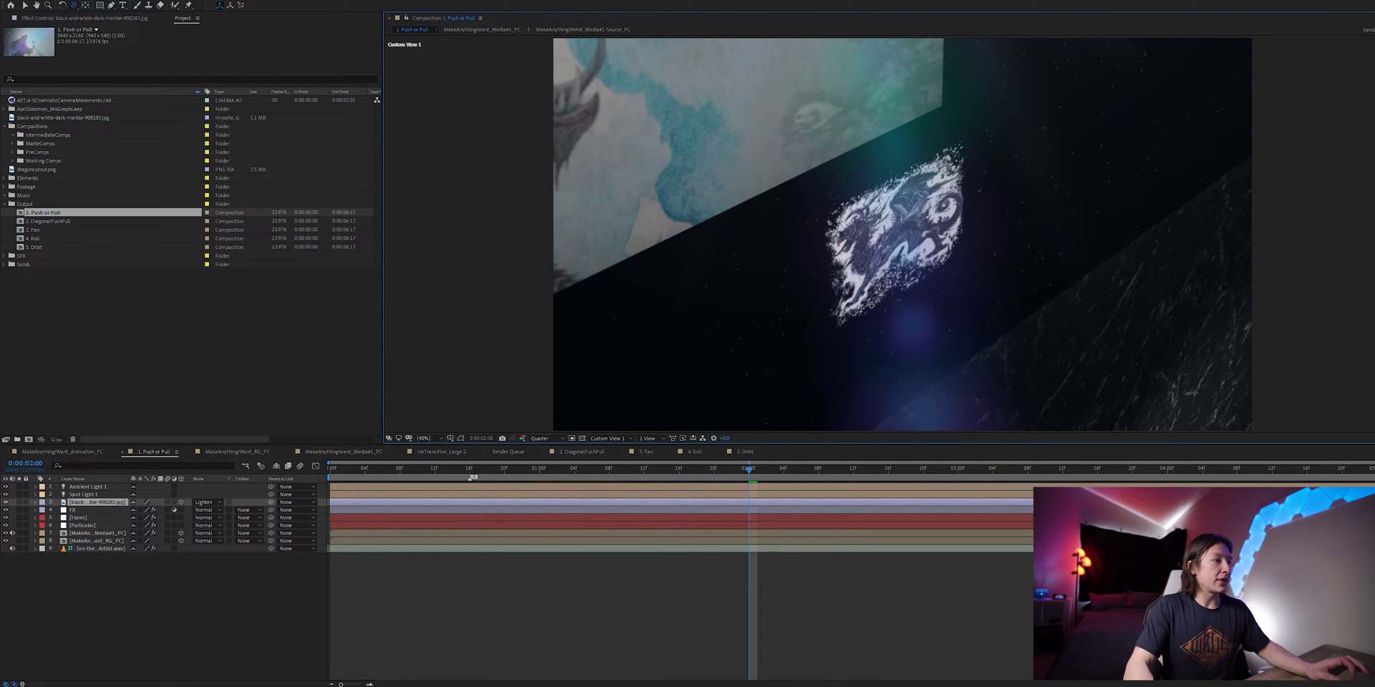
{"action": "mouse_move", "coordinate": [874, 309]}
{"action": "left_mouse_down"}
{"action": "mouse_move", "coordinate": [932, 497]}
{"action": "mouse_move", "coordinate": [889, 303]}
{"action": "left_mouse_up"}
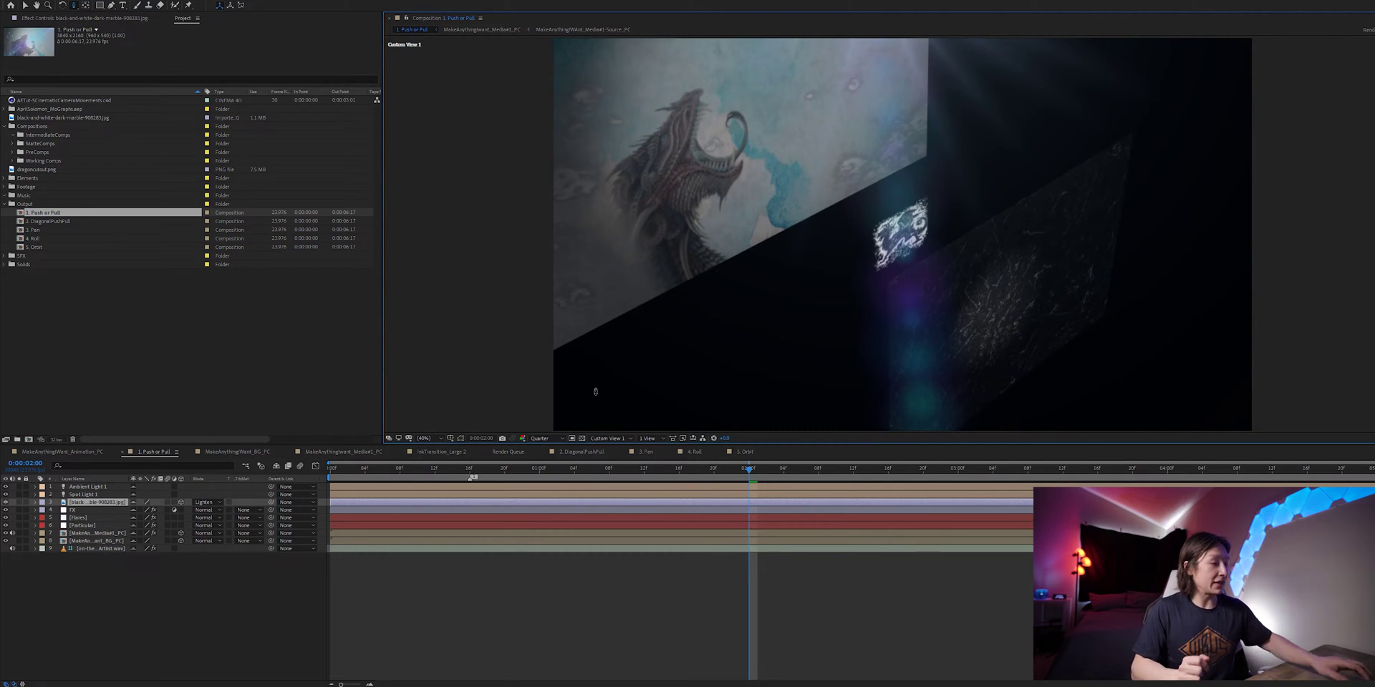
{"action": "left_click", "coordinate": [622, 438]}
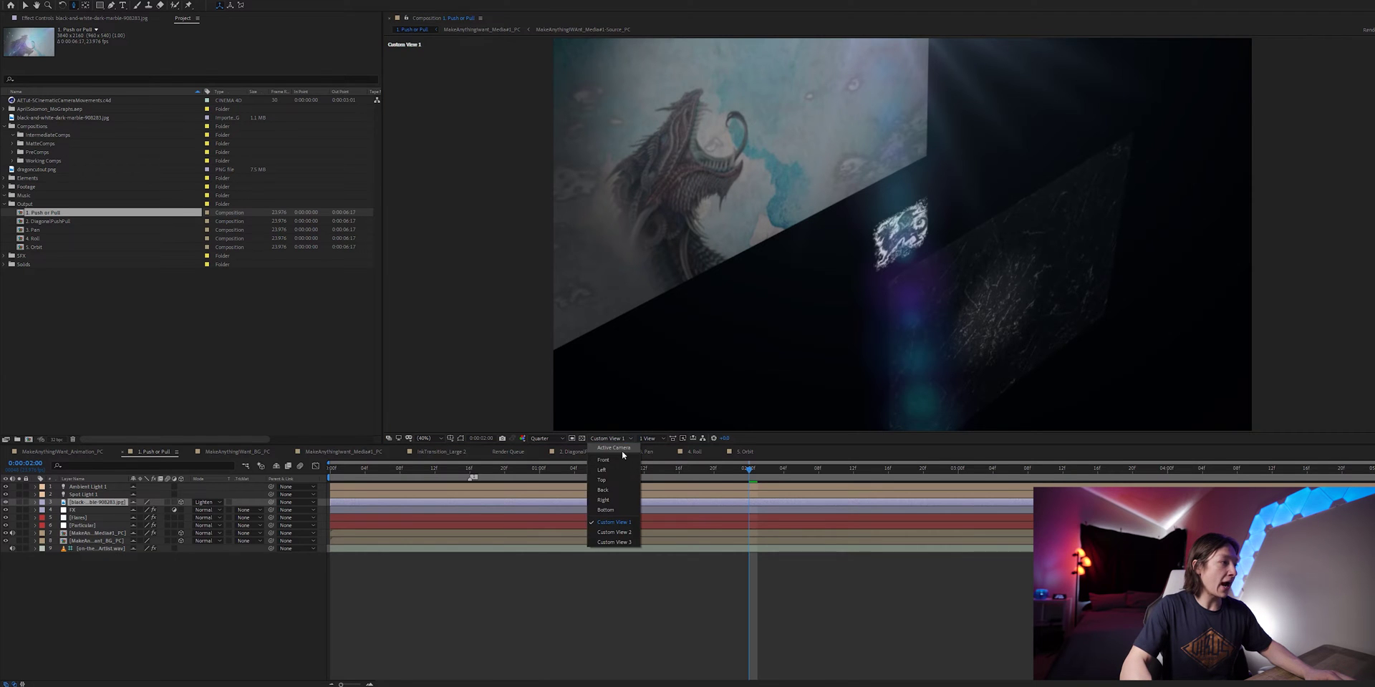
{"action": "left_click", "coordinate": [623, 452]}
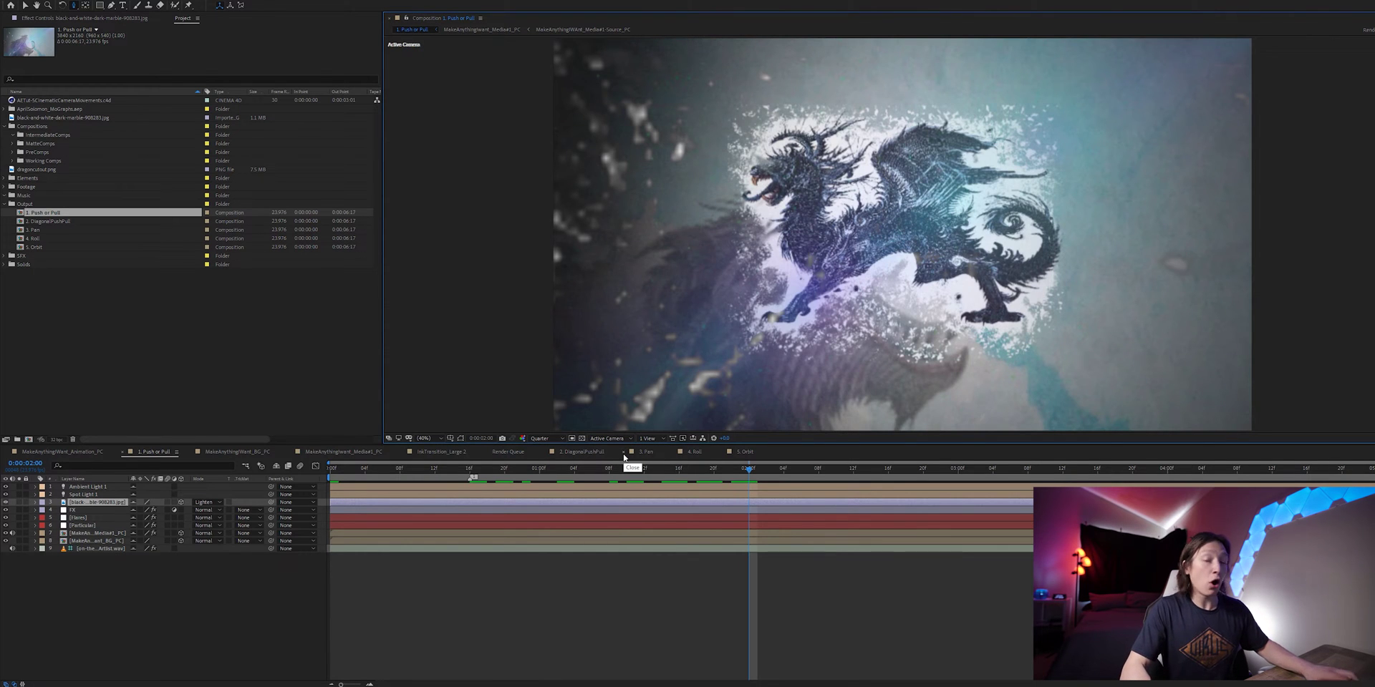
- Add a two-node camera named Camera 1 to the composition
{"action": "key", "text": "ctrl+alt+shift+c"}
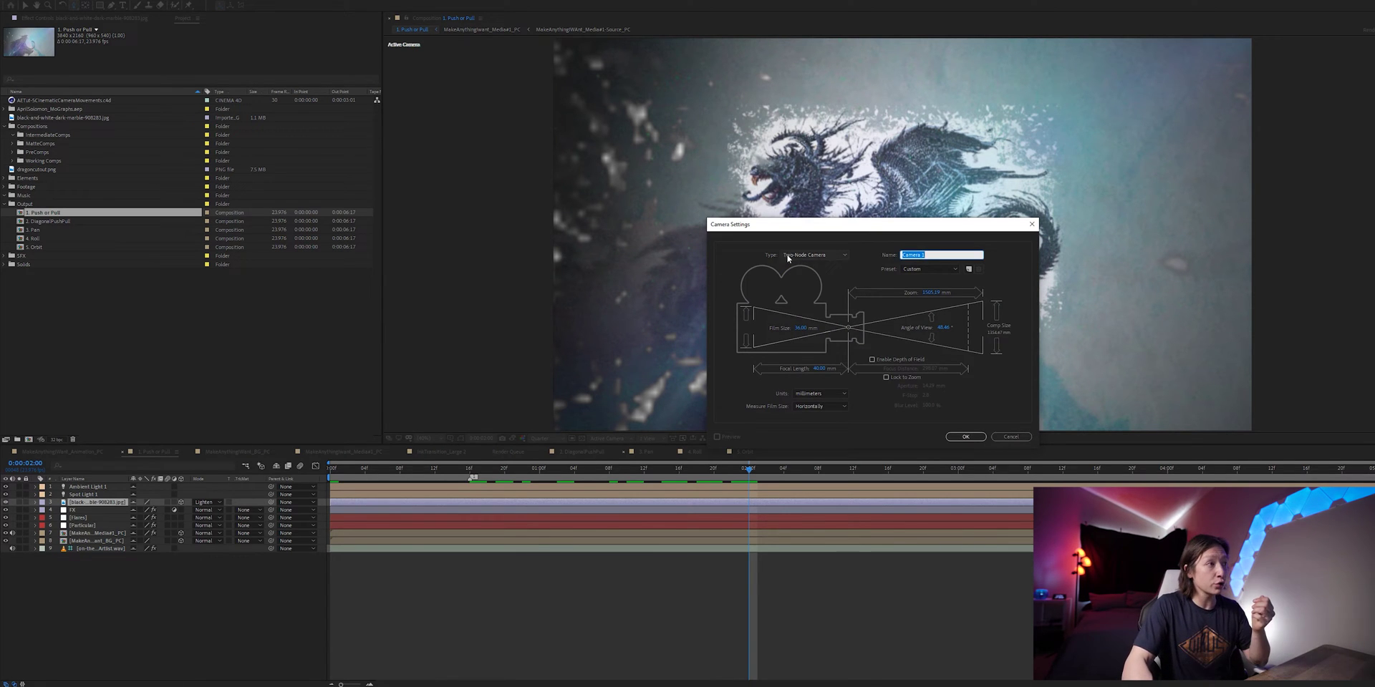
{"action": "left_click", "coordinate": [813, 255]}
{"action": "left_click", "coordinate": [803, 276]}
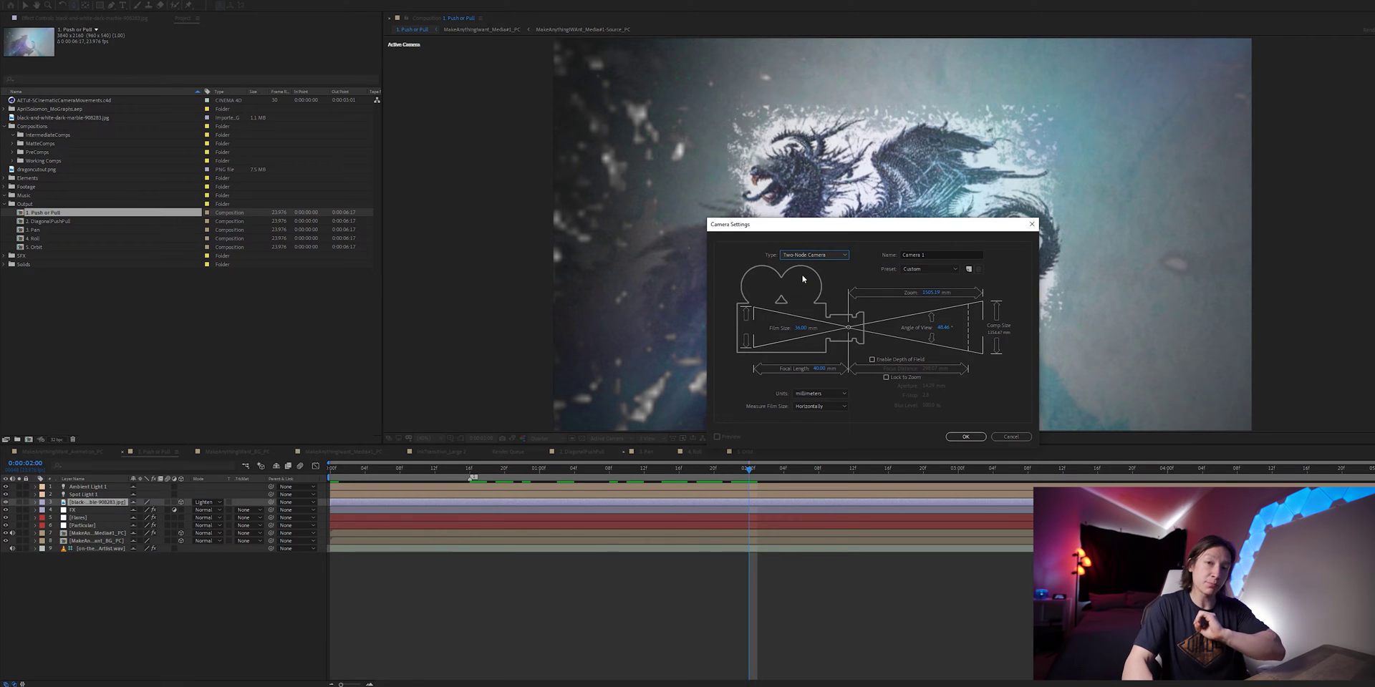
{"action": "left_click", "coordinate": [949, 435]}
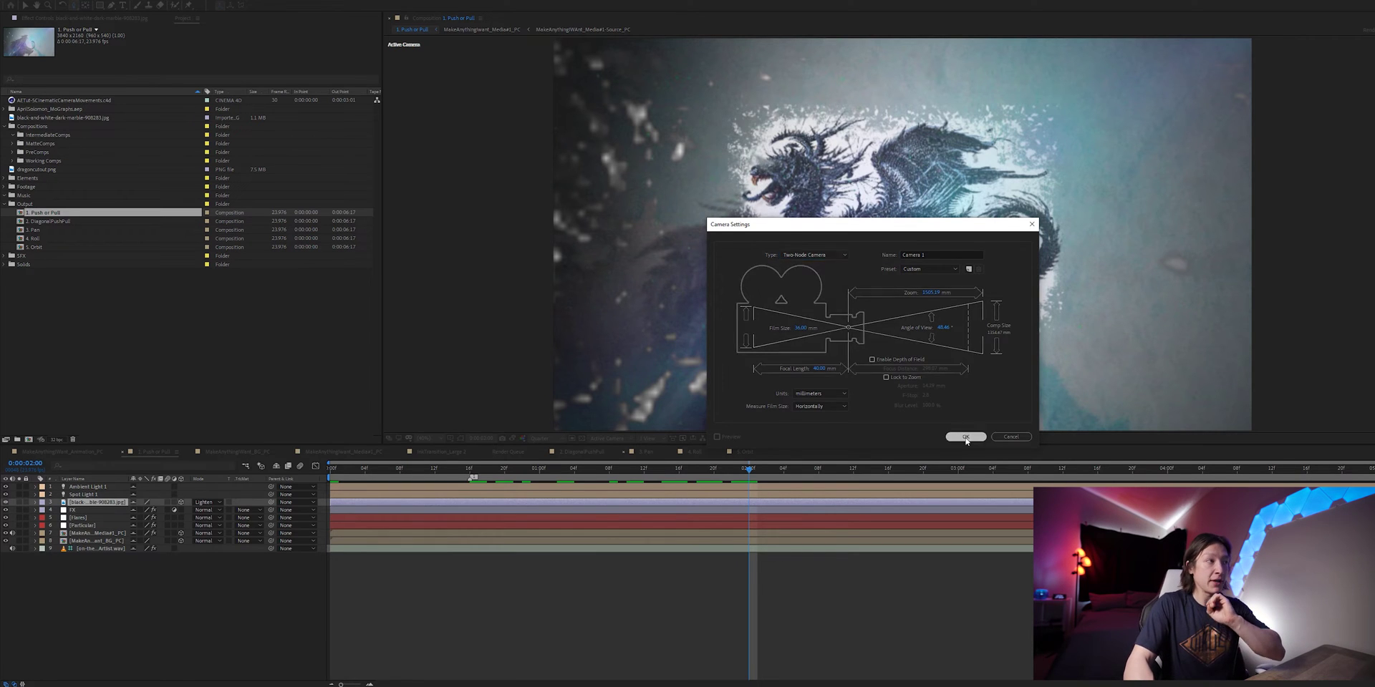
- Mark all layers below Camera 1 as shy and hide them so only the camera is listed in the timeline
{"action": "left_click_drag", "start_coordinate": [93, 504], "coordinate": [91, 485]}
{"action": "left_click_drag", "start_coordinate": [142, 599], "coordinate": [86, 494]}
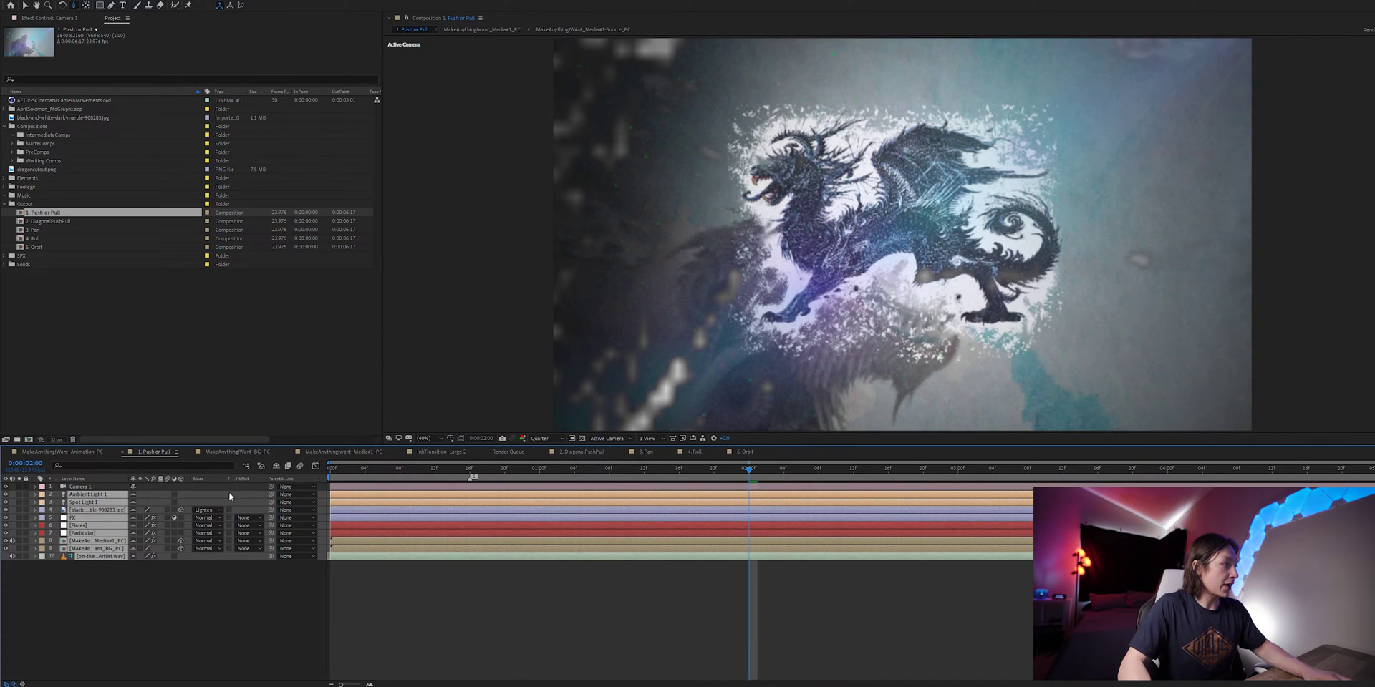
{"action": "left_click", "coordinate": [277, 466]}
{"action": "left_click", "coordinate": [97, 488]}
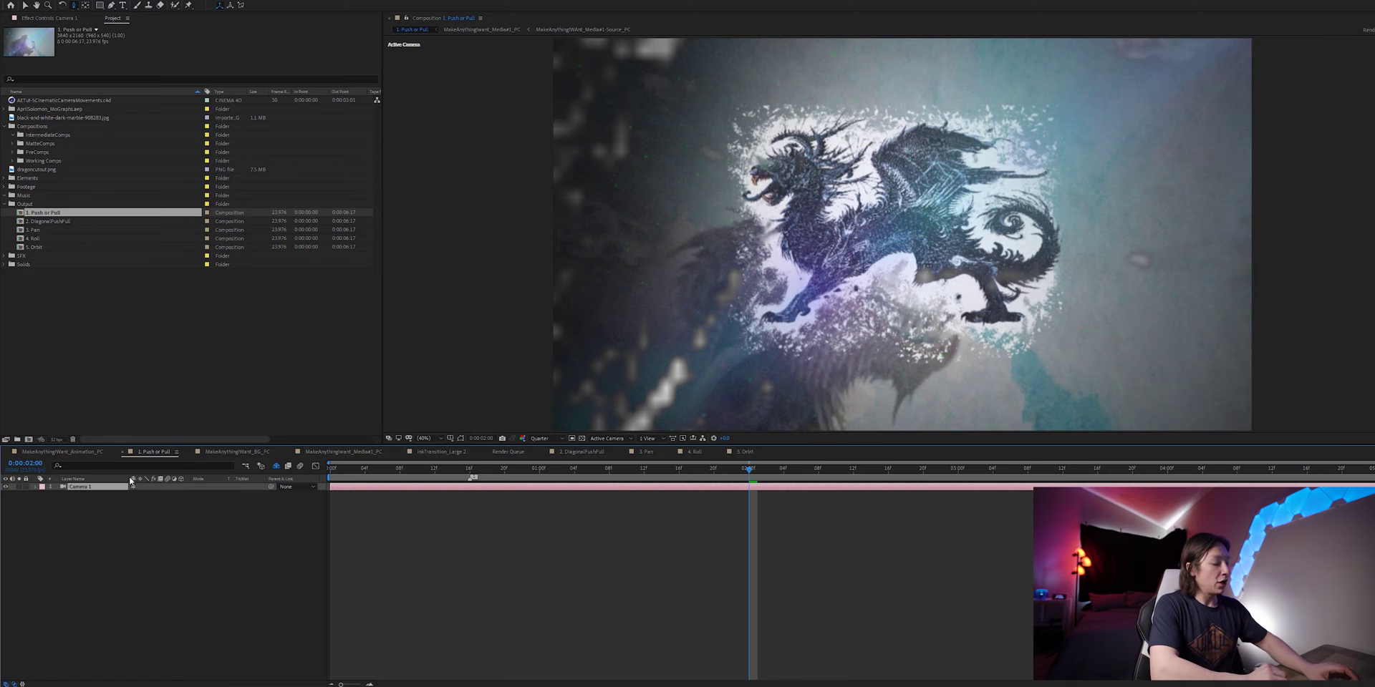
- Add a 3D null object named CameraController and parent Camera 1 to it
{"action": "key", "text": "ctrl+alt+shift+y"}
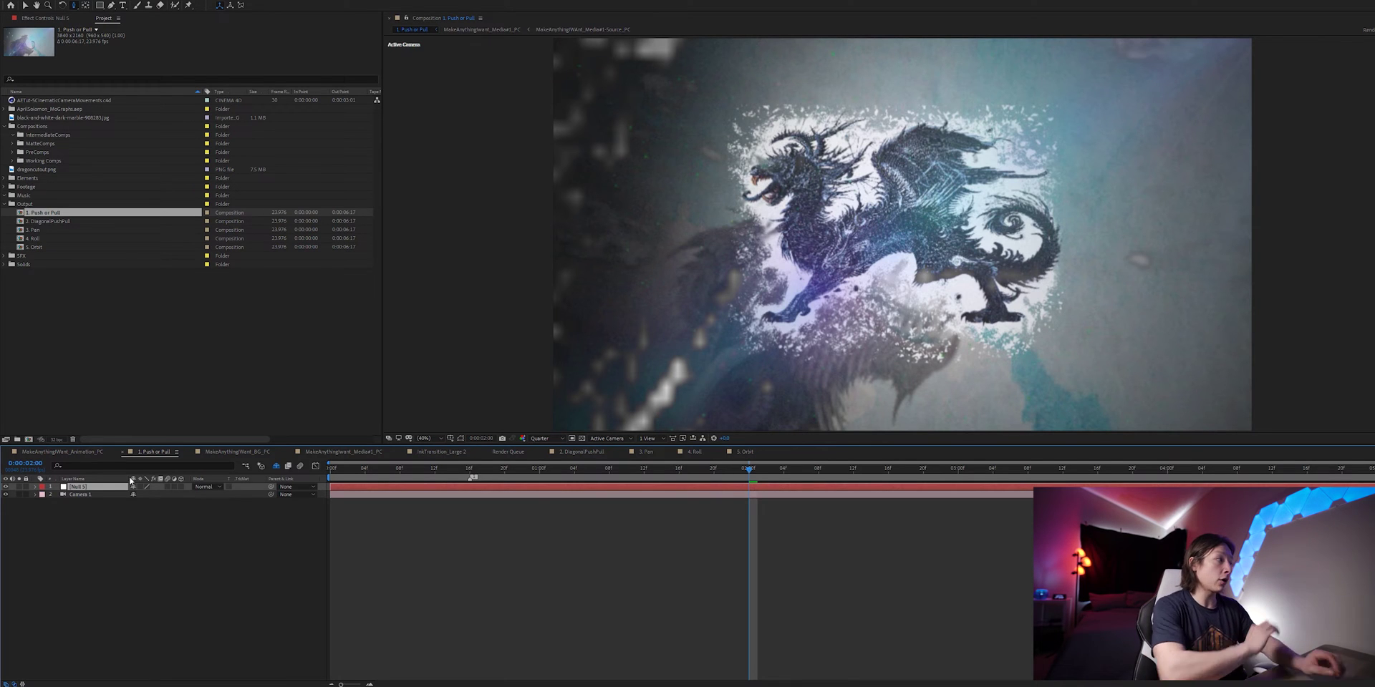
{"action": "key", "text": "Return"}
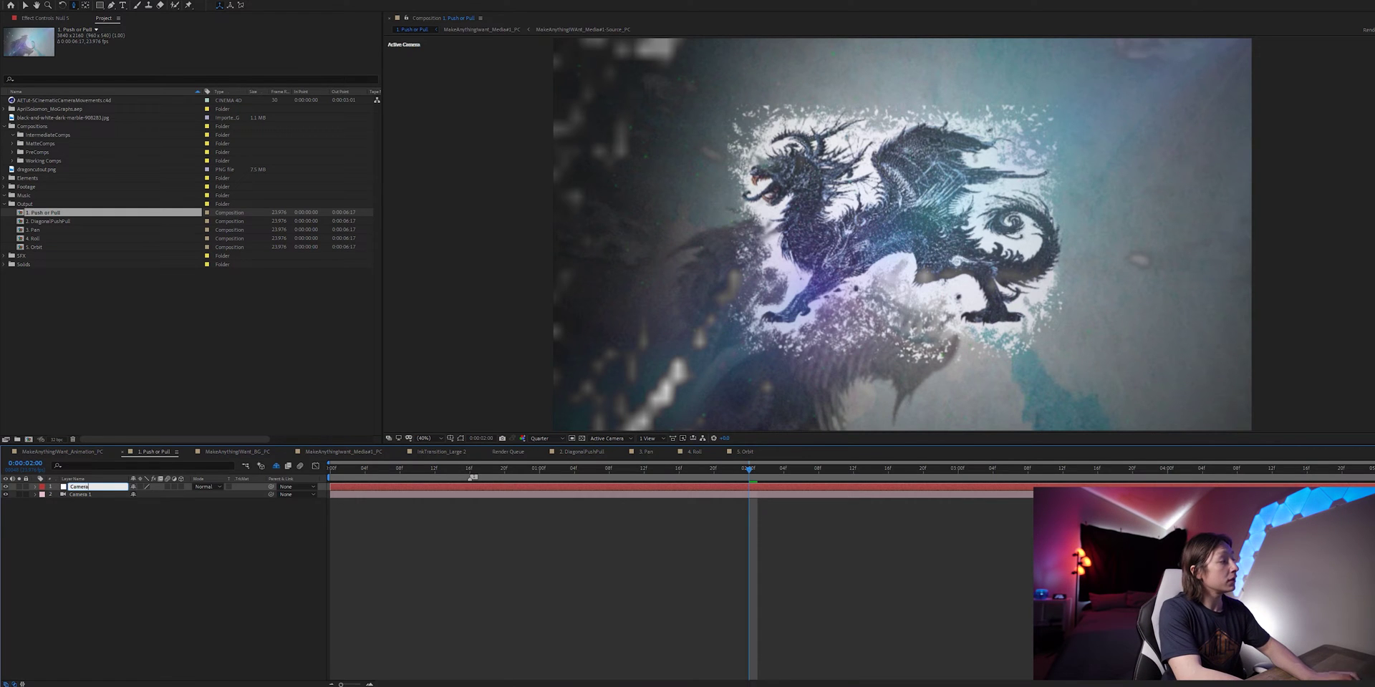
{"action": "key", "text": "Return"}
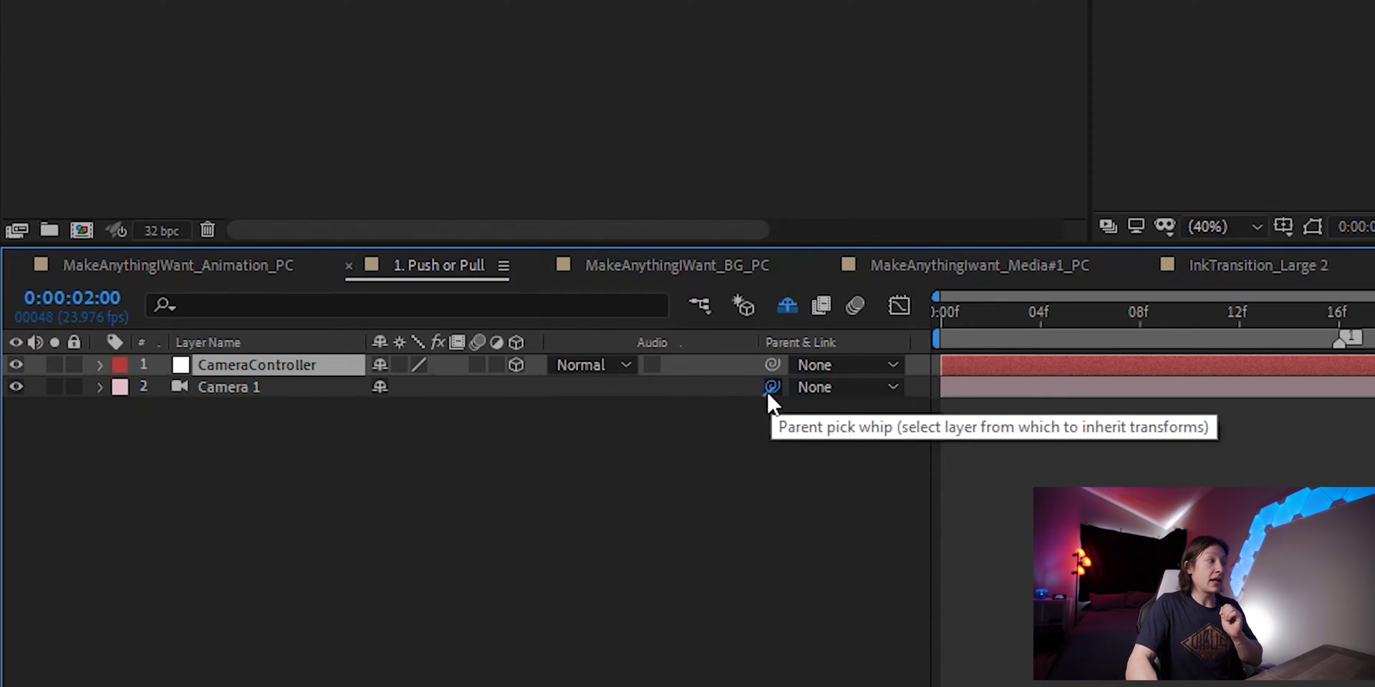
{"action": "left_click_drag", "start_coordinate": [764, 381], "coordinate": [234, 371]}
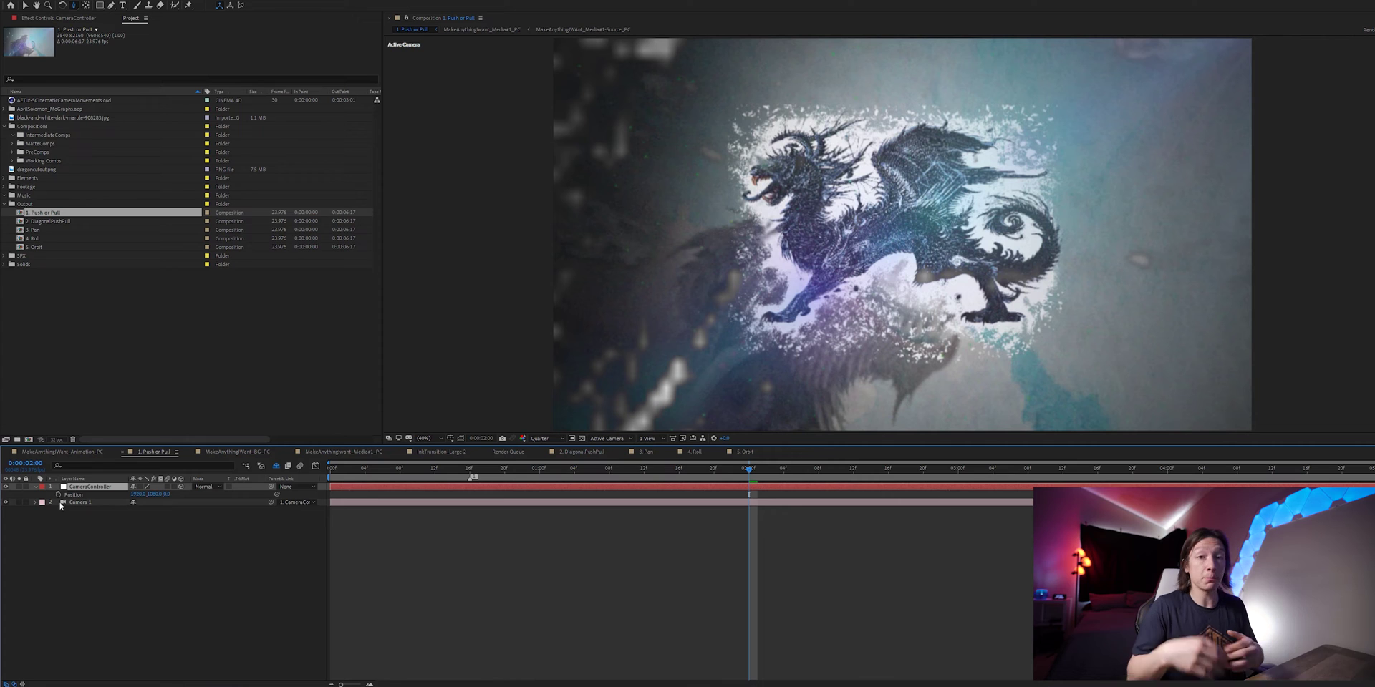
- Separate the CameraController's Position into individual X, Y and Z dimensions
{"action": "right_click", "coordinate": [66, 499]}
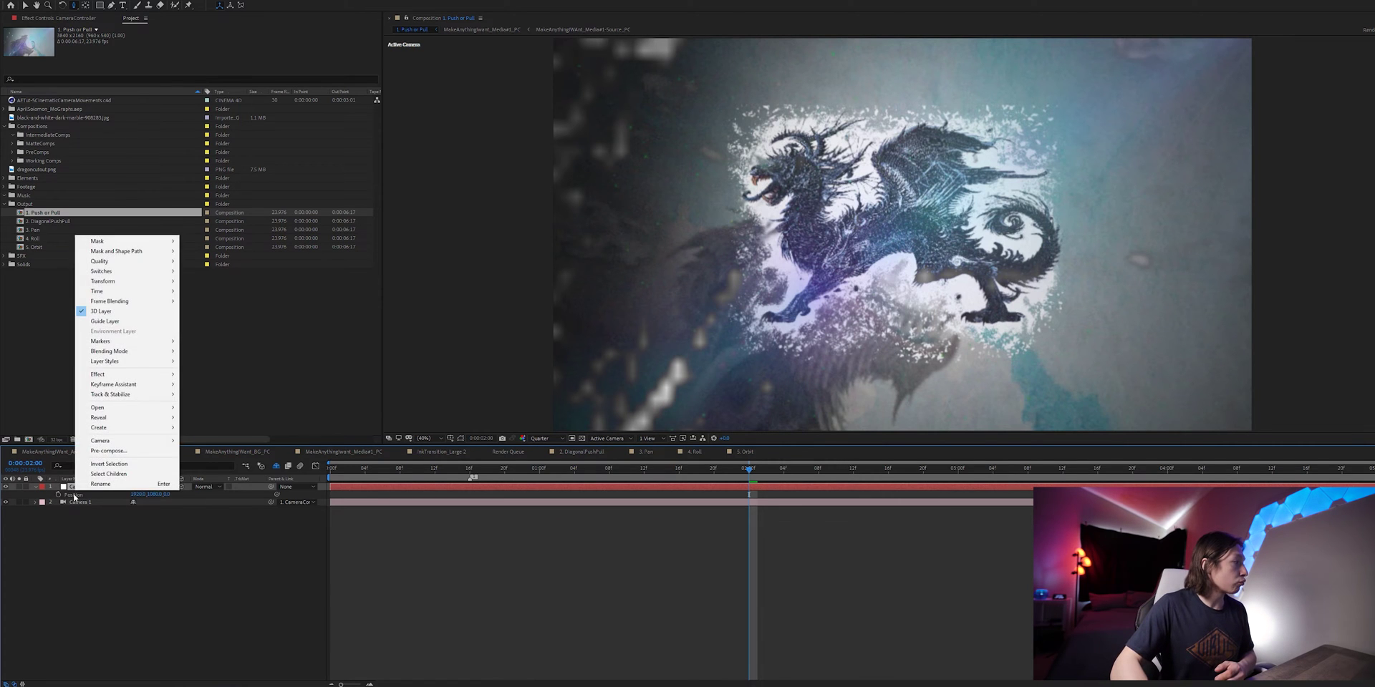
{"action": "right_click", "coordinate": [75, 495]}
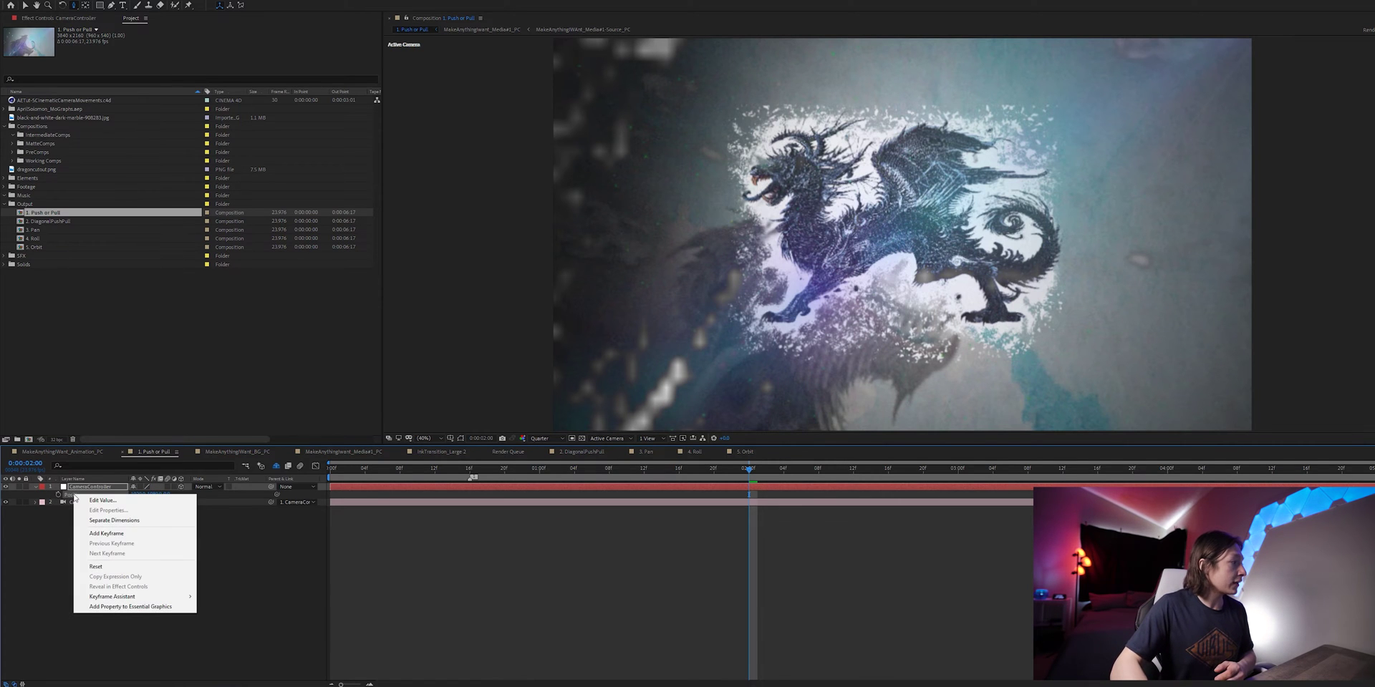
{"action": "left_click", "coordinate": [113, 520]}
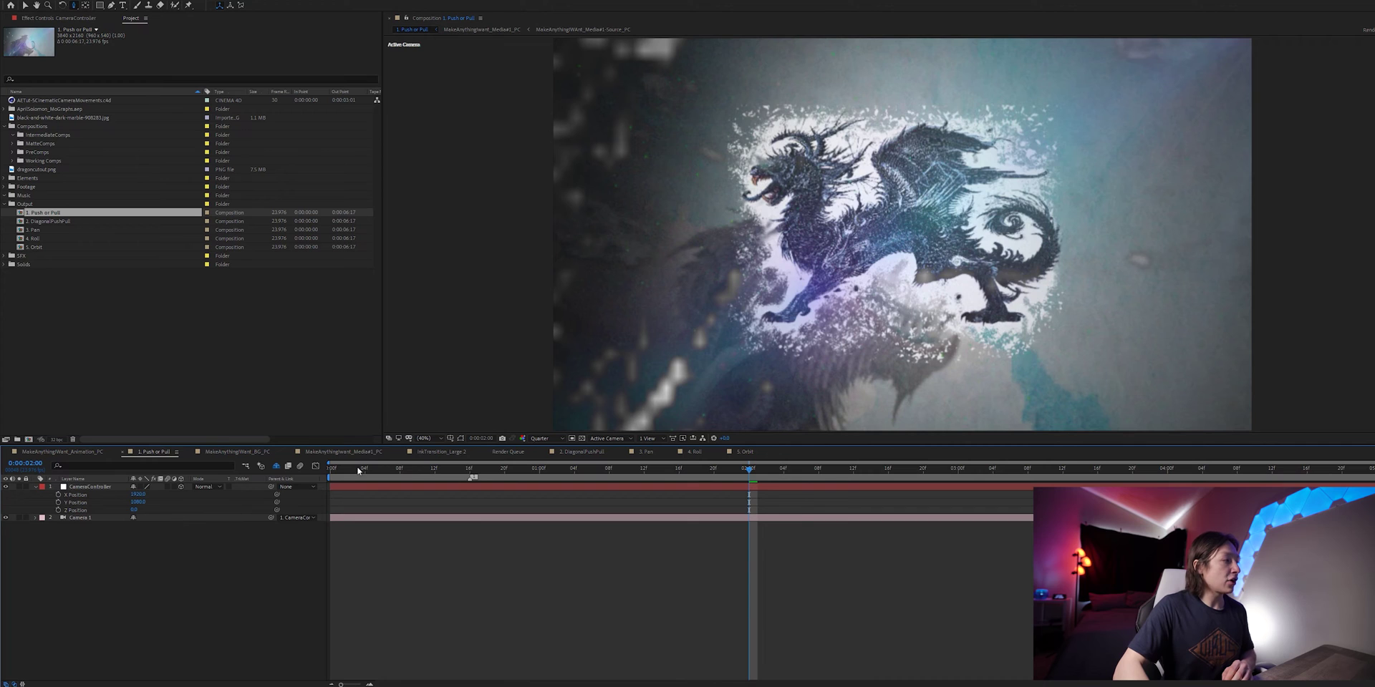
- Try a push-in by keyframing the CameraController's Z Position from the first to the last frame, and remove that animation after previewing
{"action": "key", "text": "Home"}
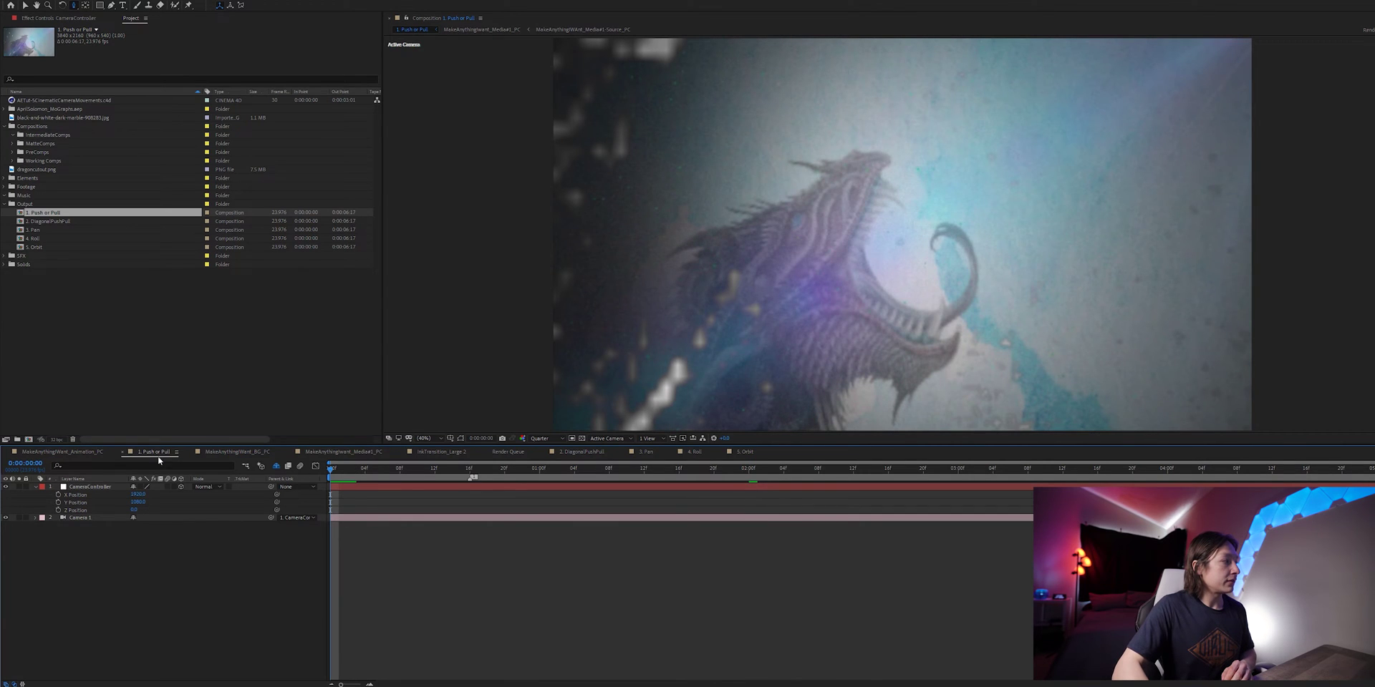
{"action": "left_click", "coordinate": [58, 510]}
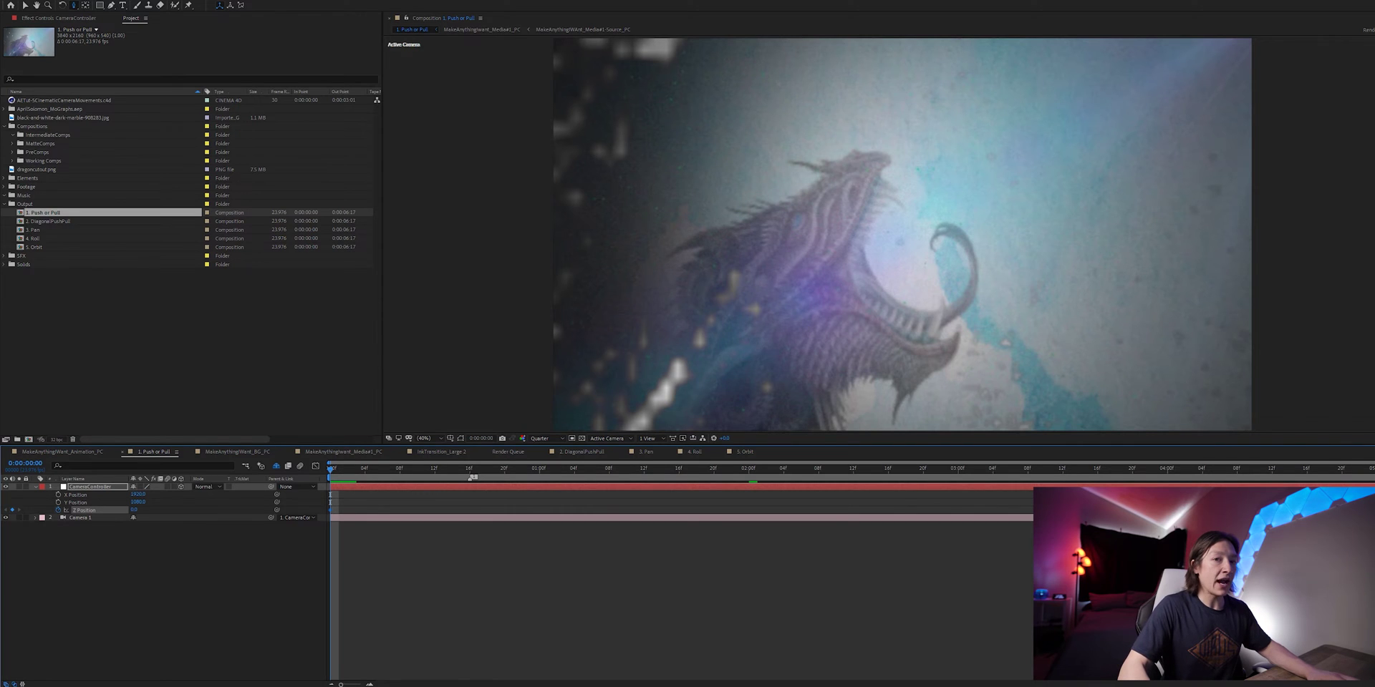
{"action": "key", "text": "End"}
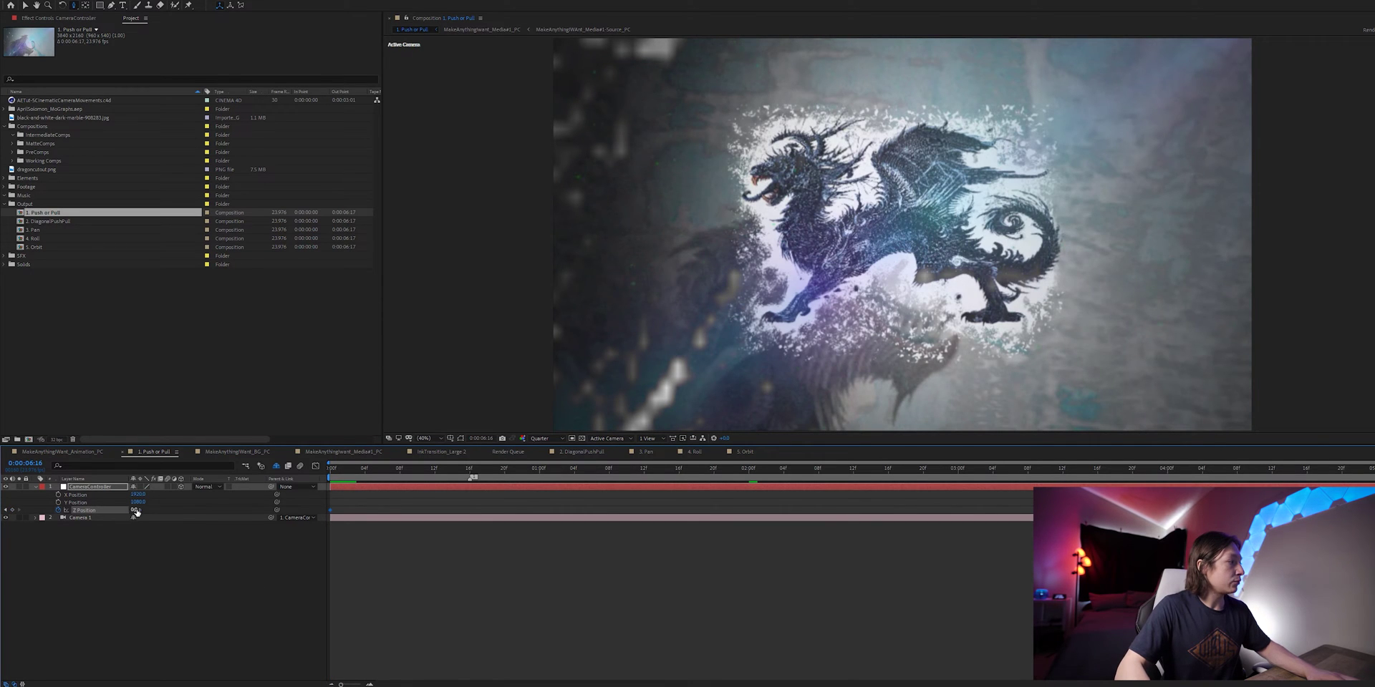
{"action": "left_click_drag", "start_coordinate": [136, 510], "coordinate": [716, 623]}
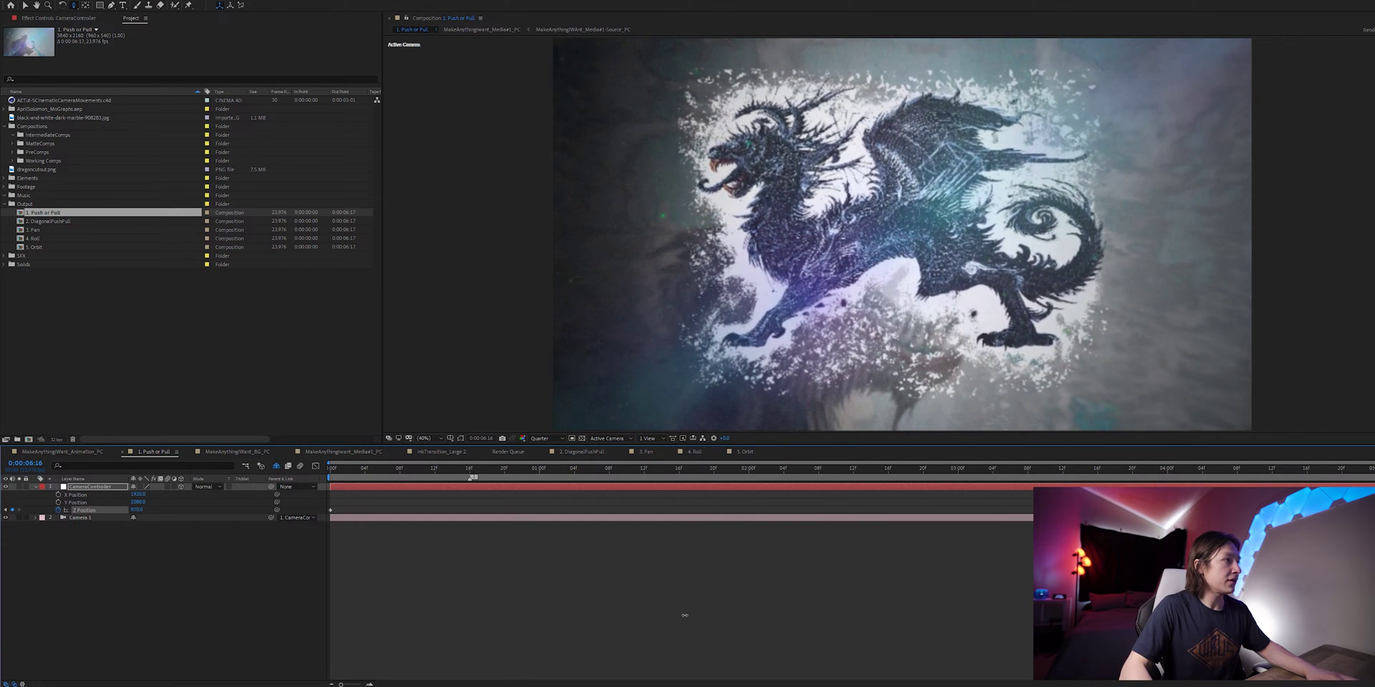
{"action": "key", "text": "Home"}
{"action": "left_click", "coordinate": [169, 576]}
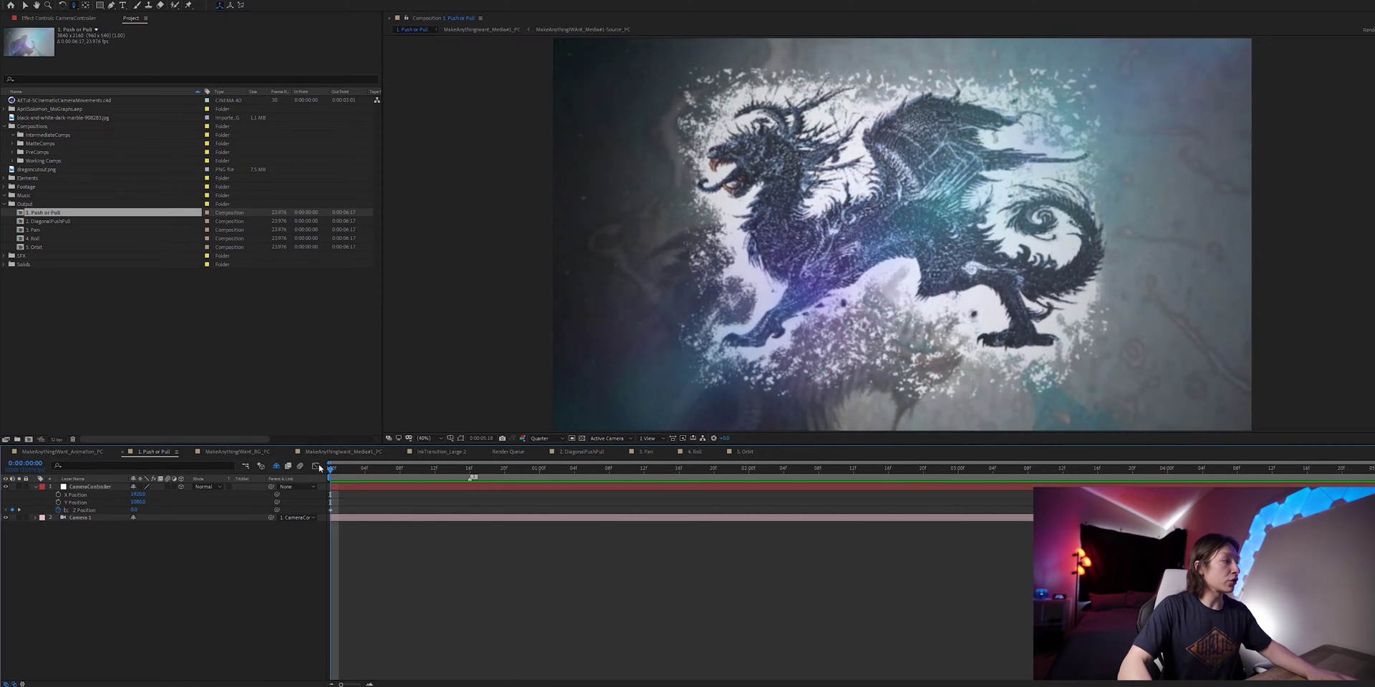
{"action": "key", "text": "space"}
{"action": "left_click", "coordinate": [56, 511]}
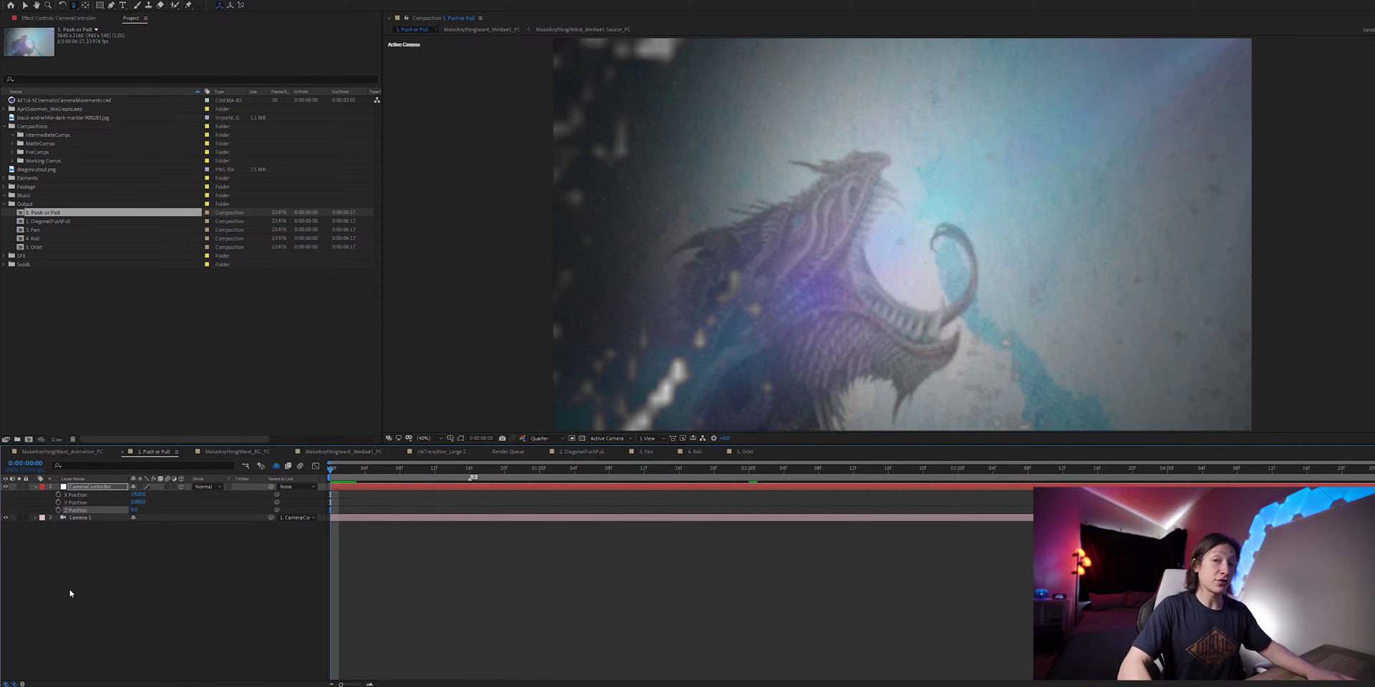
- Keyframe the CameraController's X Position from the first to the last frame for a sideways camera move, and preview it
{"action": "left_click", "coordinate": [58, 495]}
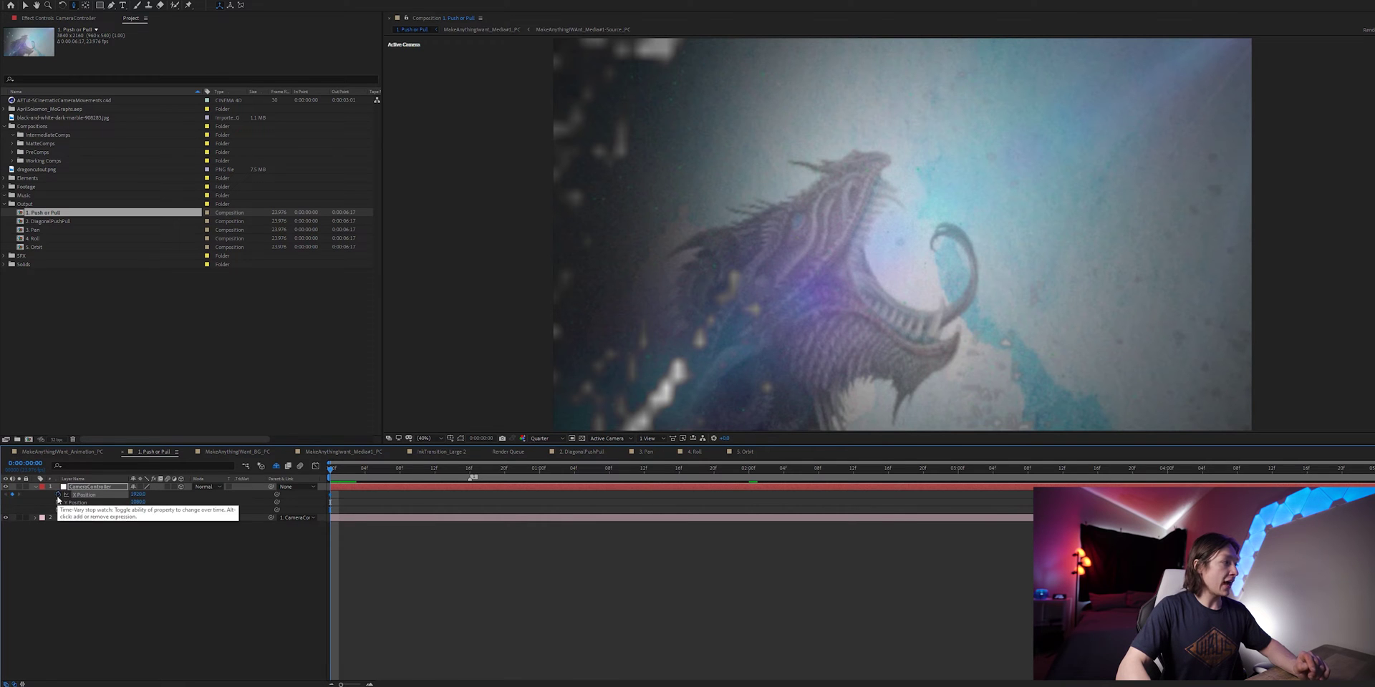
{"action": "left_click_drag", "start_coordinate": [136, 494], "coordinate": [38, 510]}
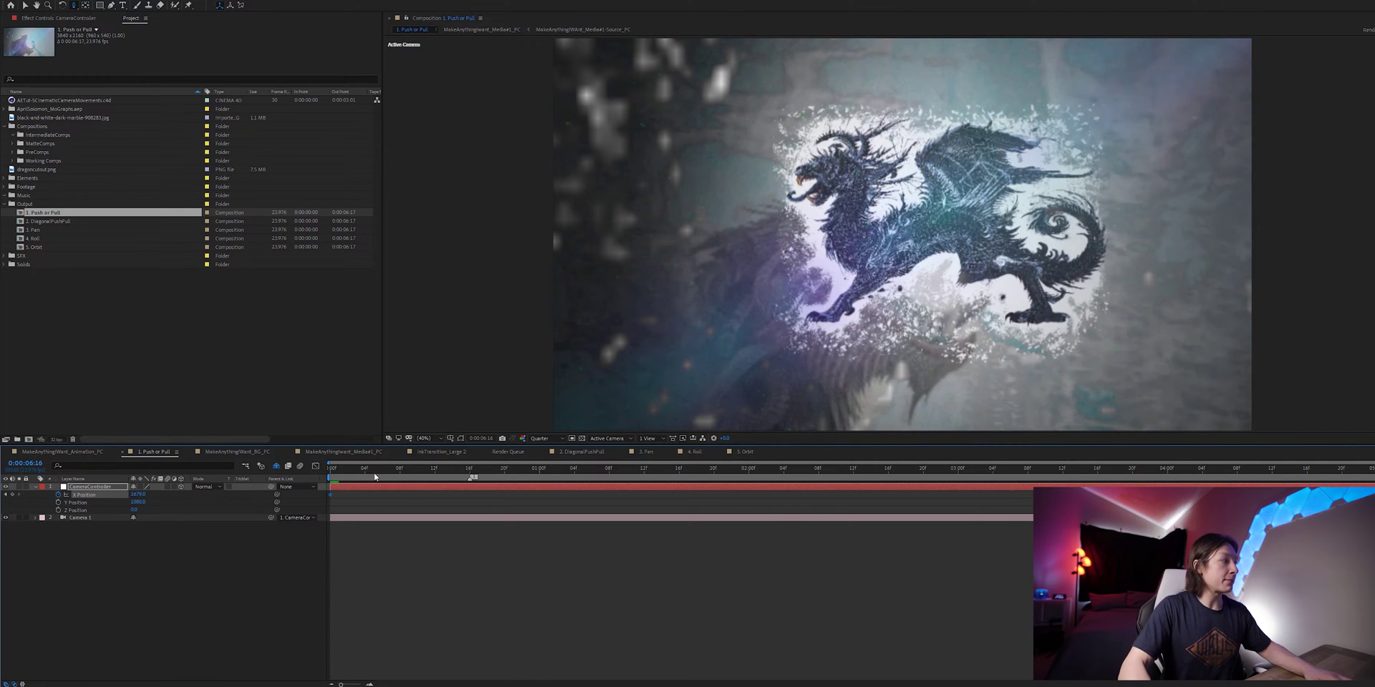
{"action": "left_click_drag", "start_coordinate": [138, 494], "coordinate": [404, 517]}
{"action": "key", "text": "space"}
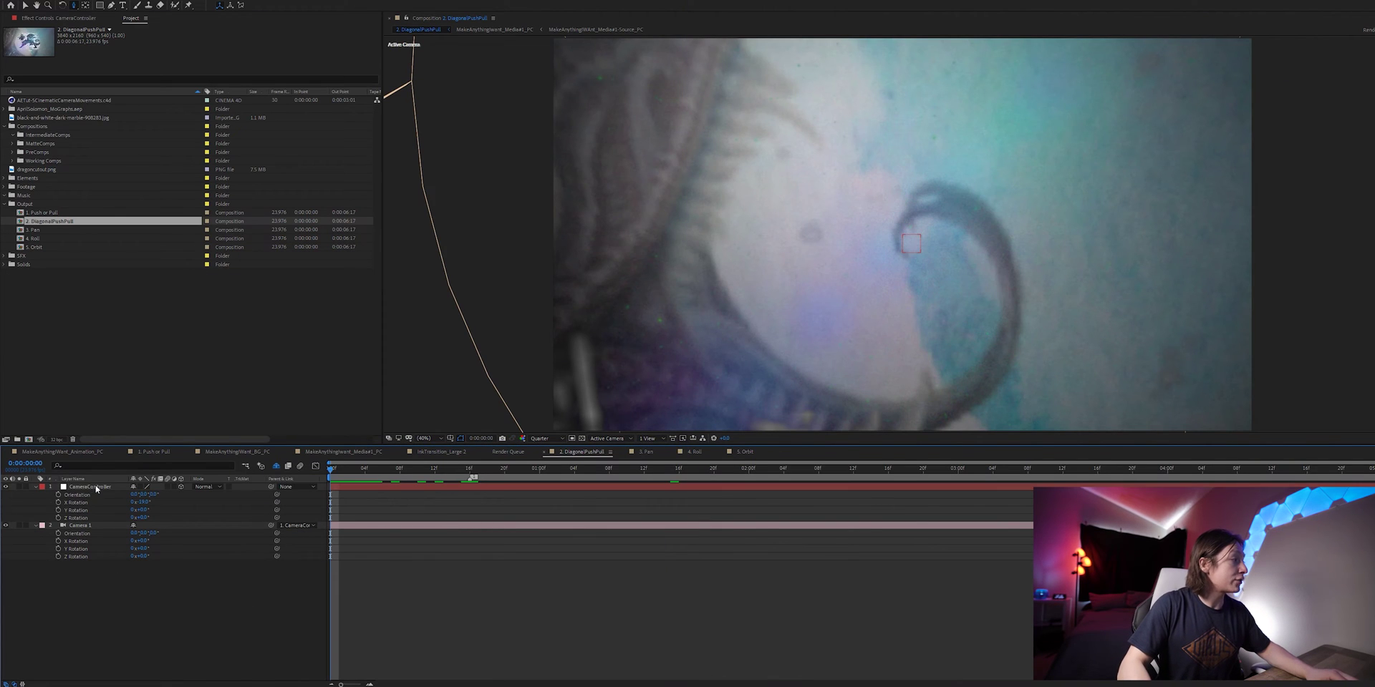
- Tilt the CameraController by adjusting its X, Y and Z Rotation to frame the dragon at a diagonal angle
{"action": "left_click", "coordinate": [93, 487]}
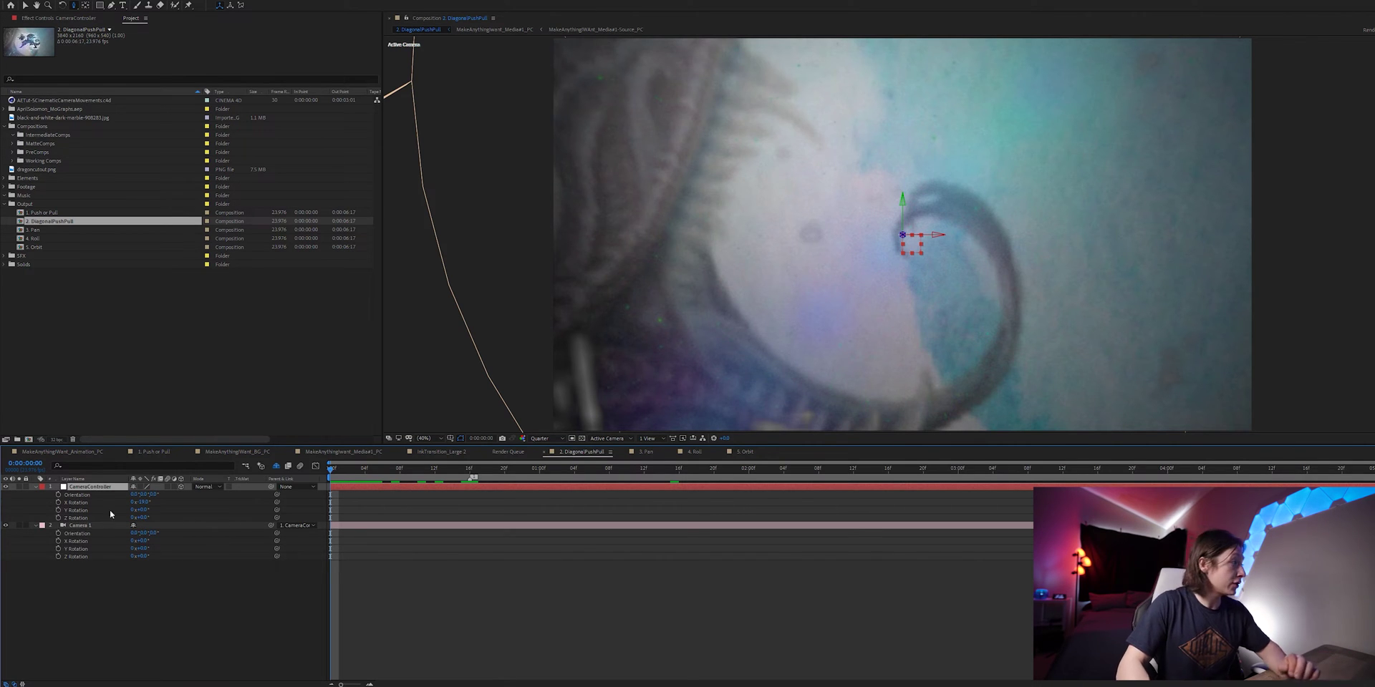
{"action": "left_click_drag", "start_coordinate": [149, 502], "coordinate": [164, 500]}
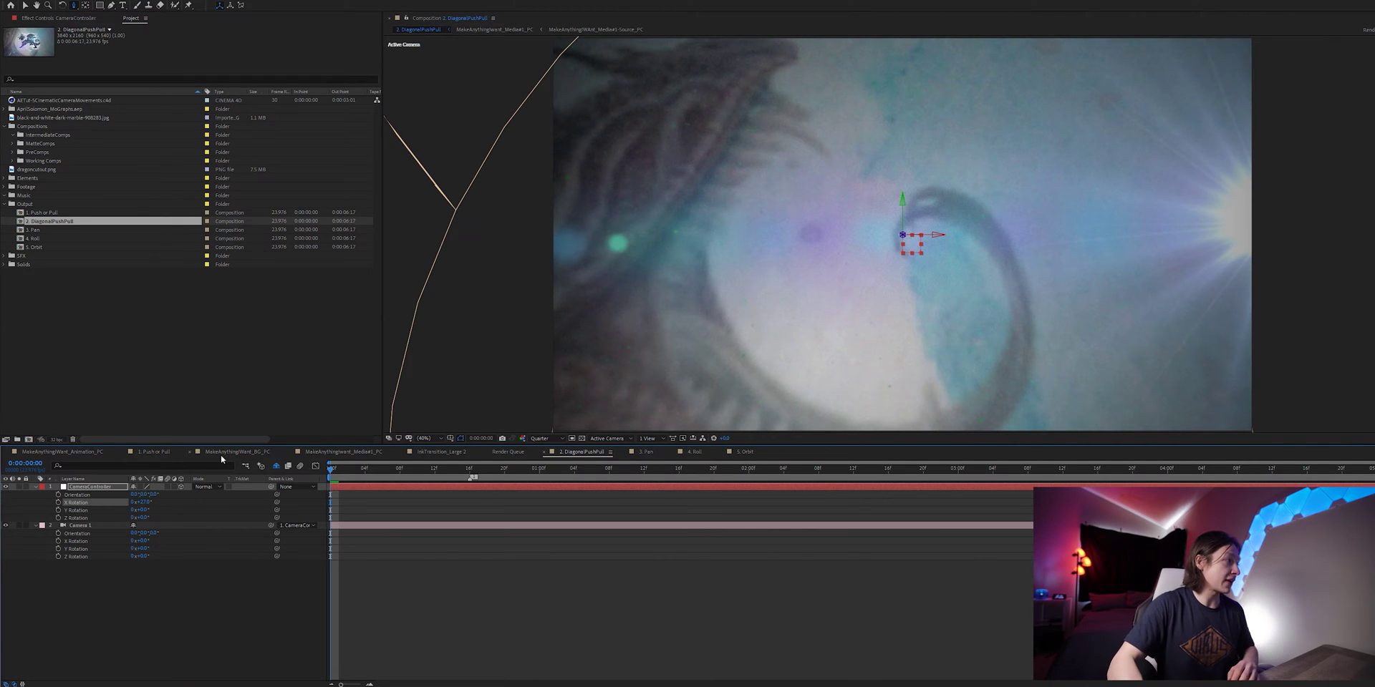
{"action": "left_click_drag", "start_coordinate": [144, 502], "coordinate": [137, 510]}
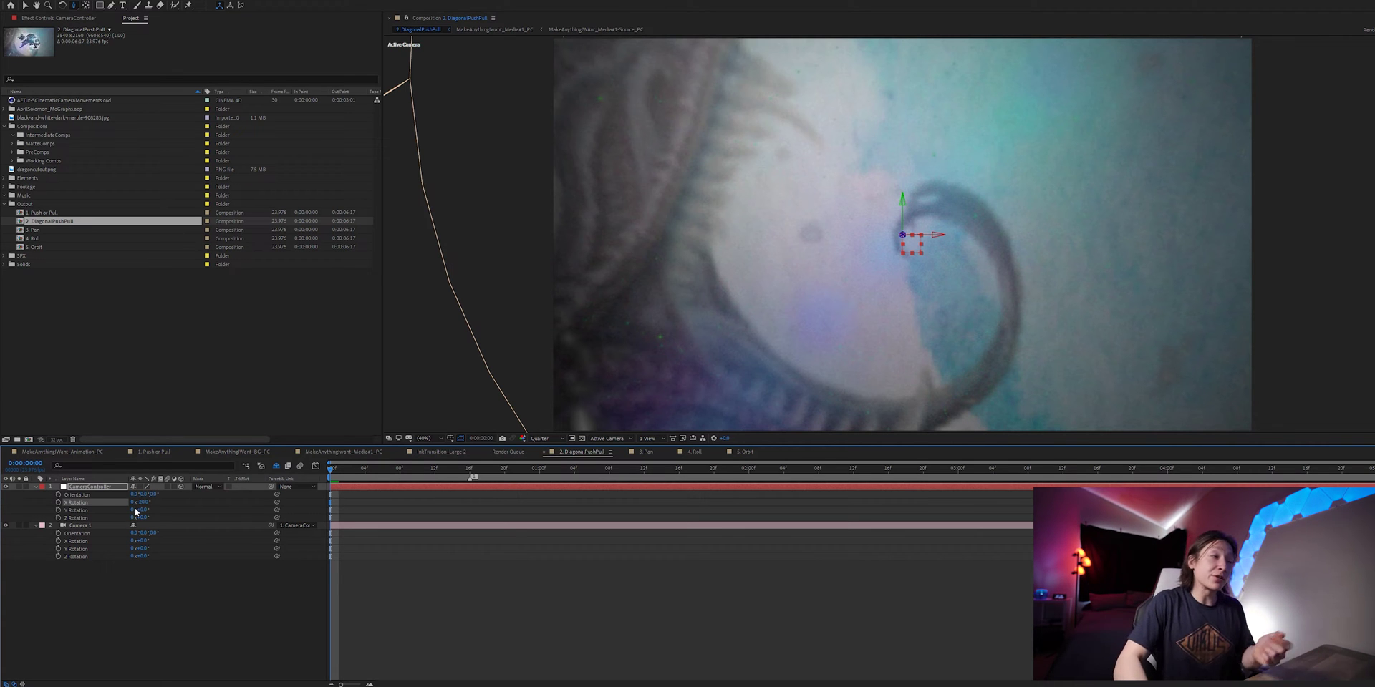
{"action": "key", "text": "space"}
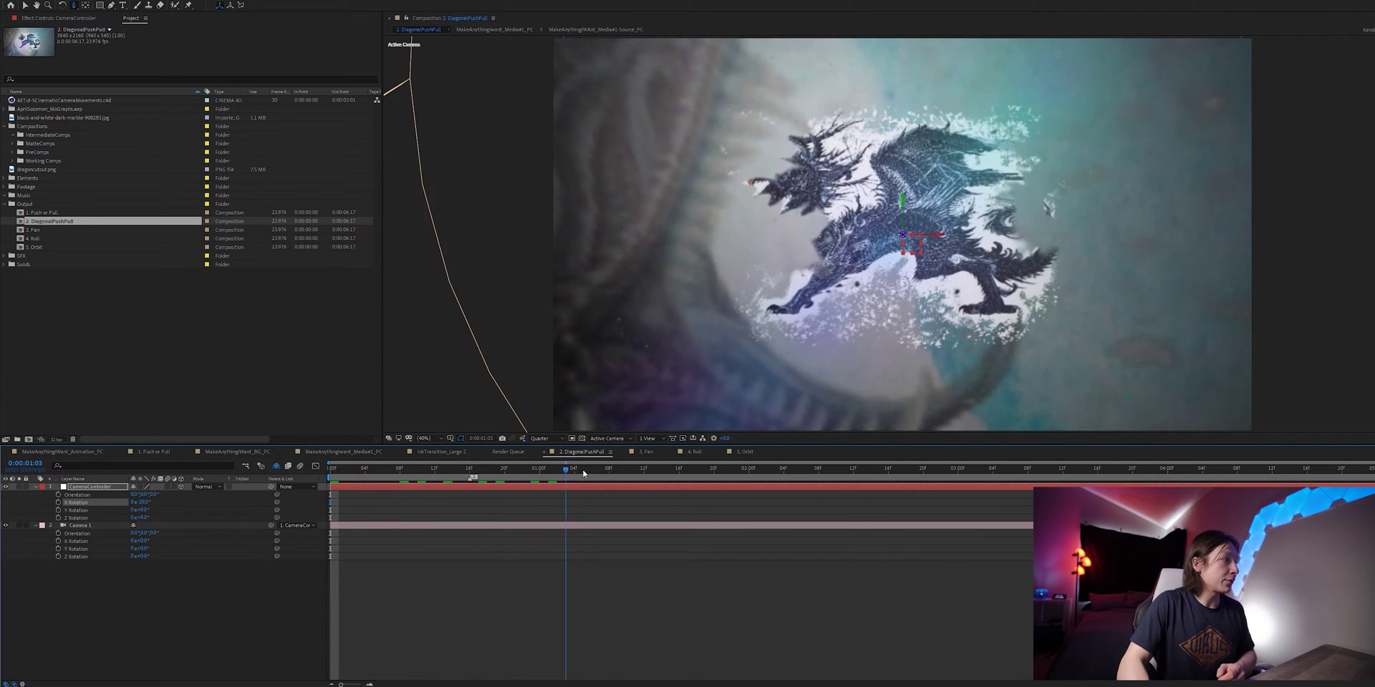
{"action": "left_click_drag", "start_coordinate": [140, 504], "coordinate": [141, 520]}
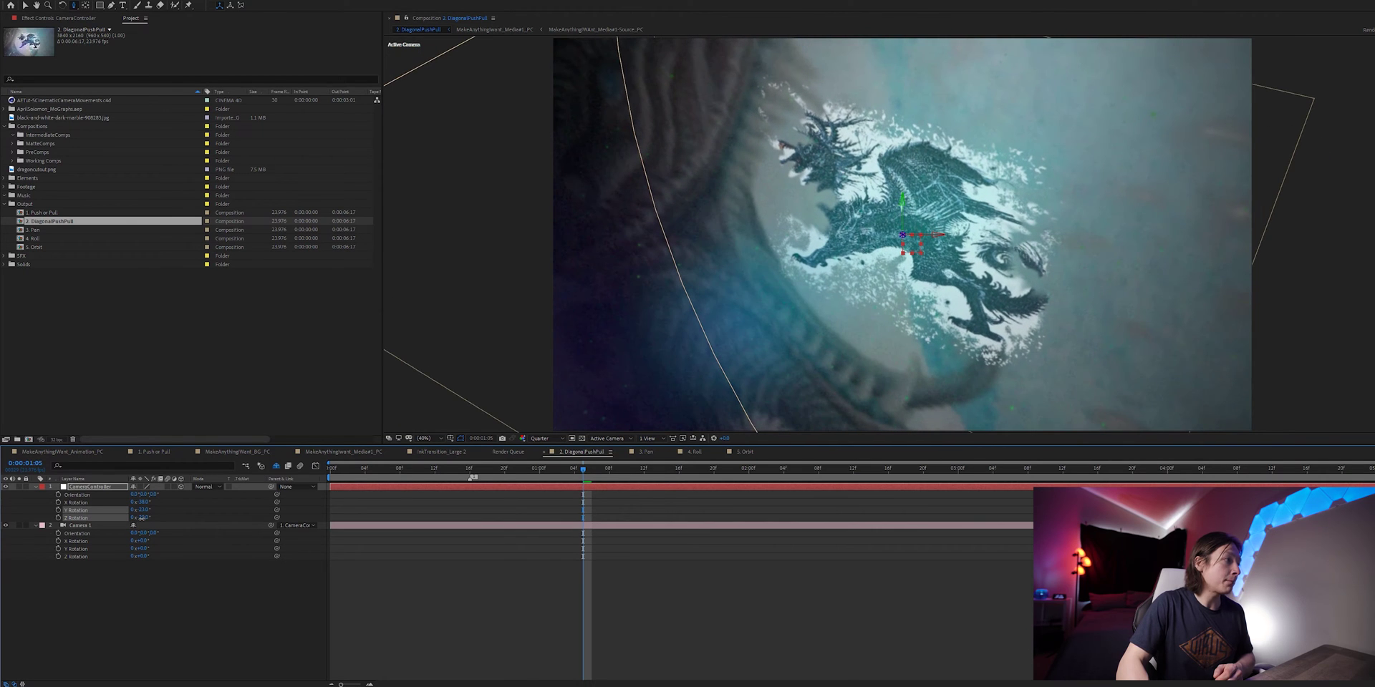
- Reveal the shy layers, reposition the background precomp to fill the tilted frame, and hide the shy layers again
{"action": "left_click", "coordinate": [275, 469]}
{"action": "scroll", "coordinate": [105, 627], "scroll_direction": "down", "scroll_amount": 3}
{"action": "left_click", "coordinate": [101, 640]}
{"action": "key", "text": "s"}
{"action": "left_click_drag", "start_coordinate": [154, 668], "coordinate": [244, 665]}
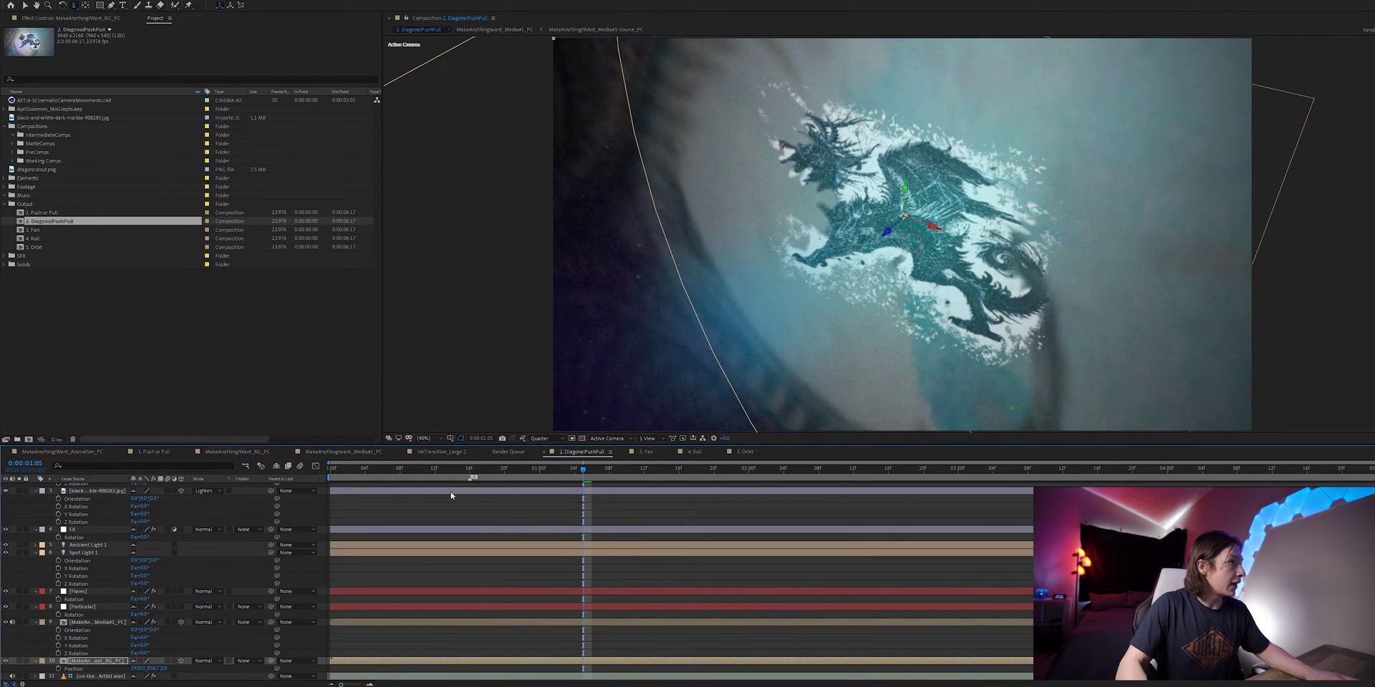
{"action": "key", "text": "v"}
{"action": "left_click_drag", "start_coordinate": [895, 225], "coordinate": [1035, 162]}
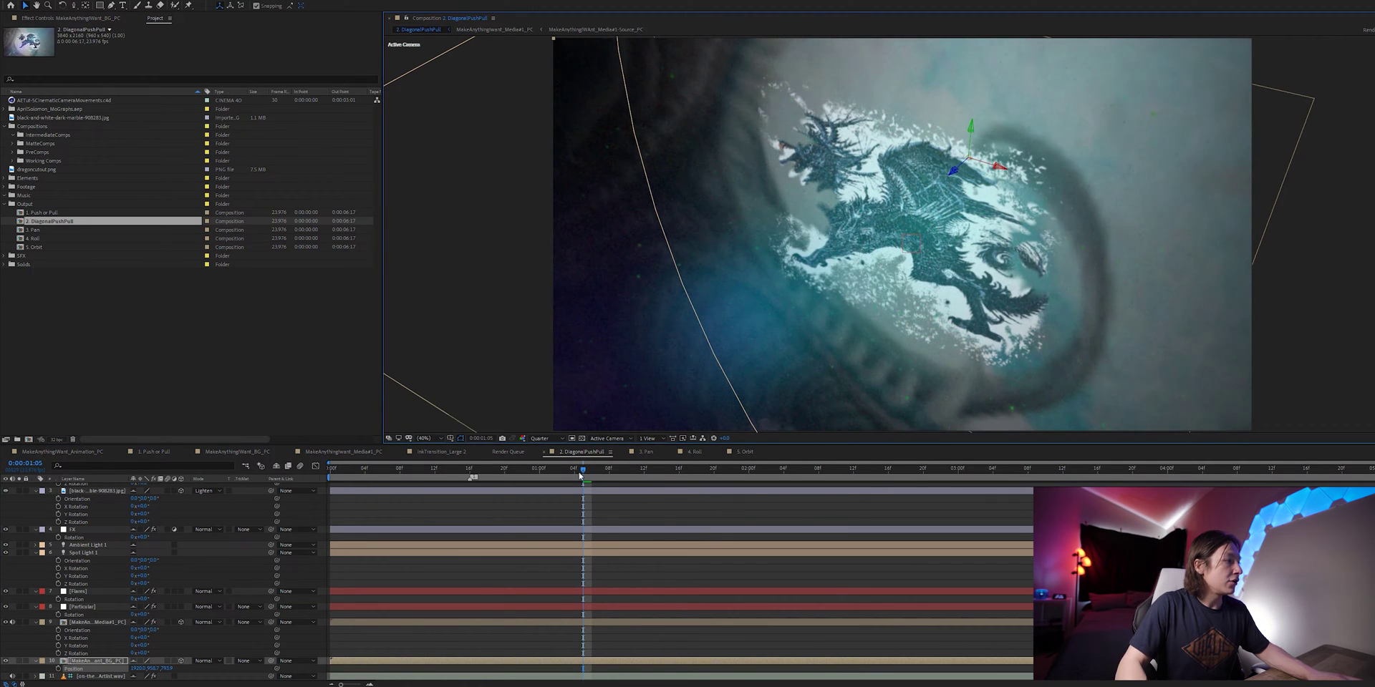
{"action": "scroll", "coordinate": [72, 563], "scroll_direction": "up", "scroll_amount": 3}
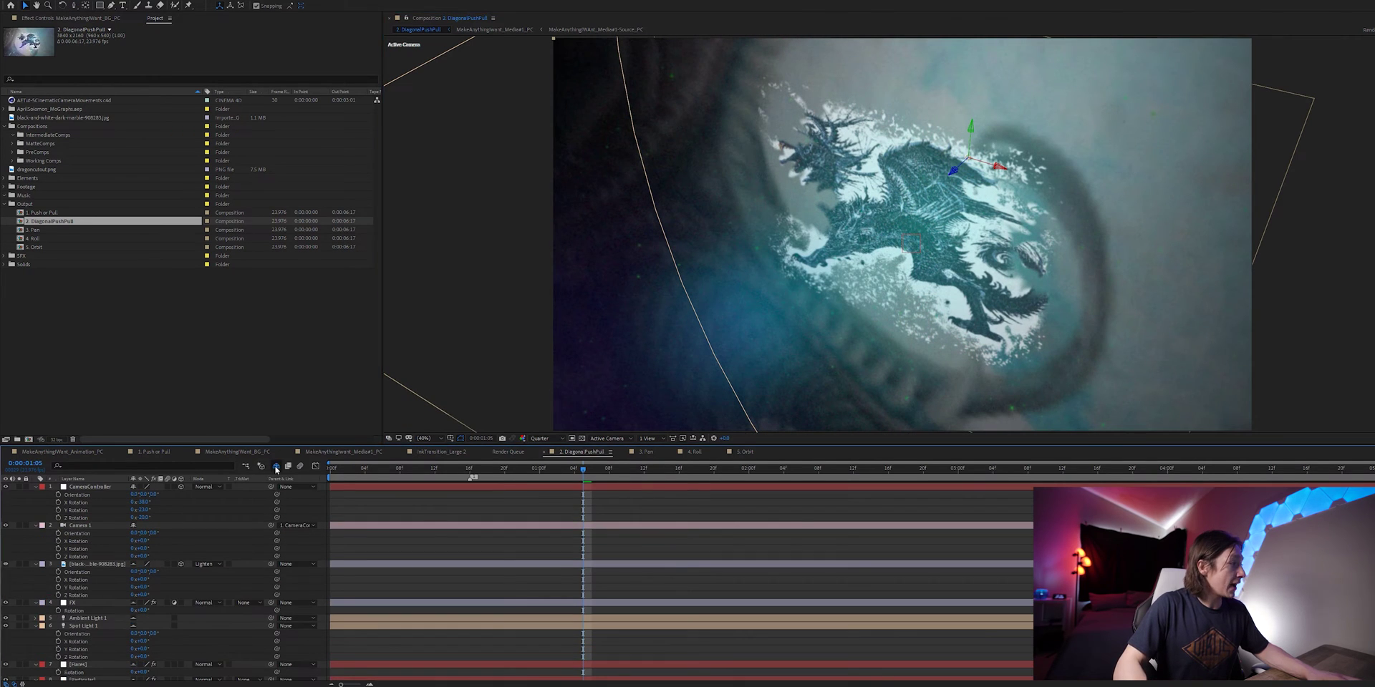
{"action": "left_click", "coordinate": [276, 466]}
- Add X, Y and Z Position keyframes to the CameraController and place them at the first frame
{"action": "left_click", "coordinate": [81, 487]}
{"action": "key", "text": "p"}
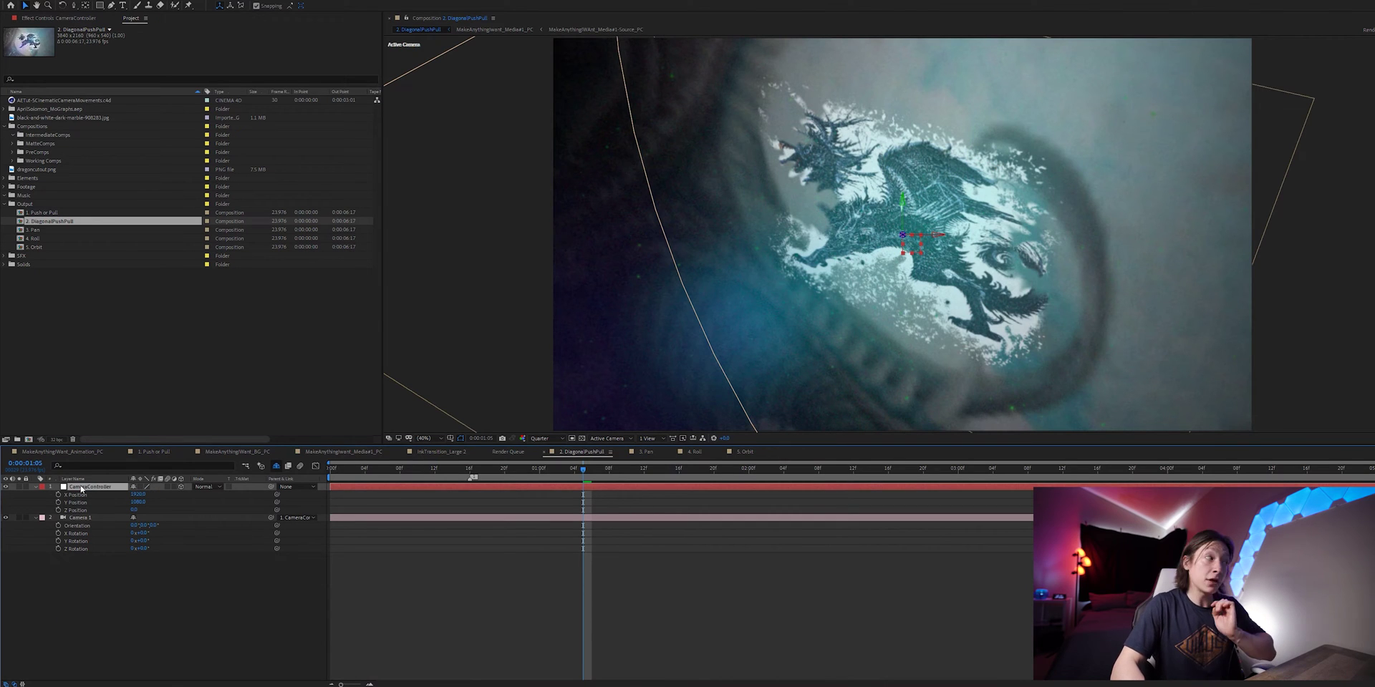
{"action": "left_click", "coordinate": [58, 494]}
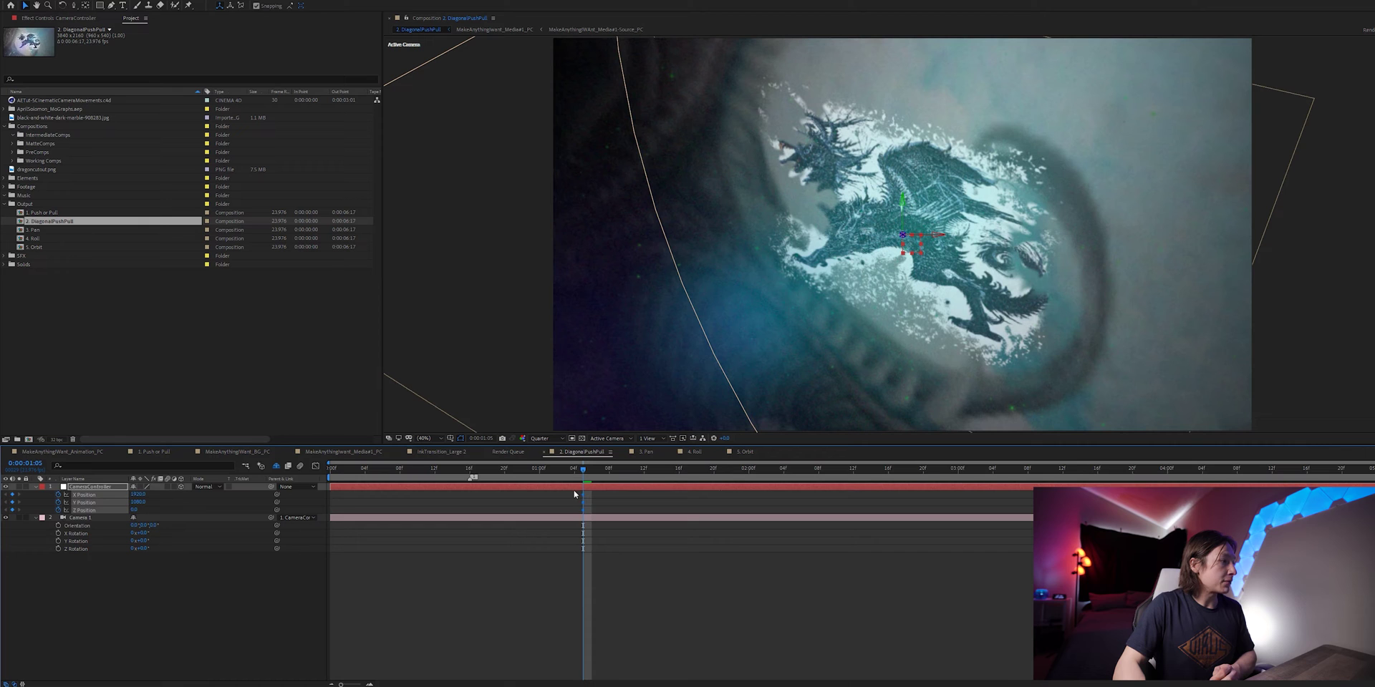
{"action": "left_click_drag", "start_coordinate": [575, 494], "coordinate": [591, 526]}
{"action": "left_click", "coordinate": [331, 492]}
{"action": "key", "text": "Home"}
- Animate the CameraController's X Position between the first and last frames for a diagonal move, and preview it
{"action": "left_click_drag", "start_coordinate": [137, 494], "coordinate": [72, 494]}
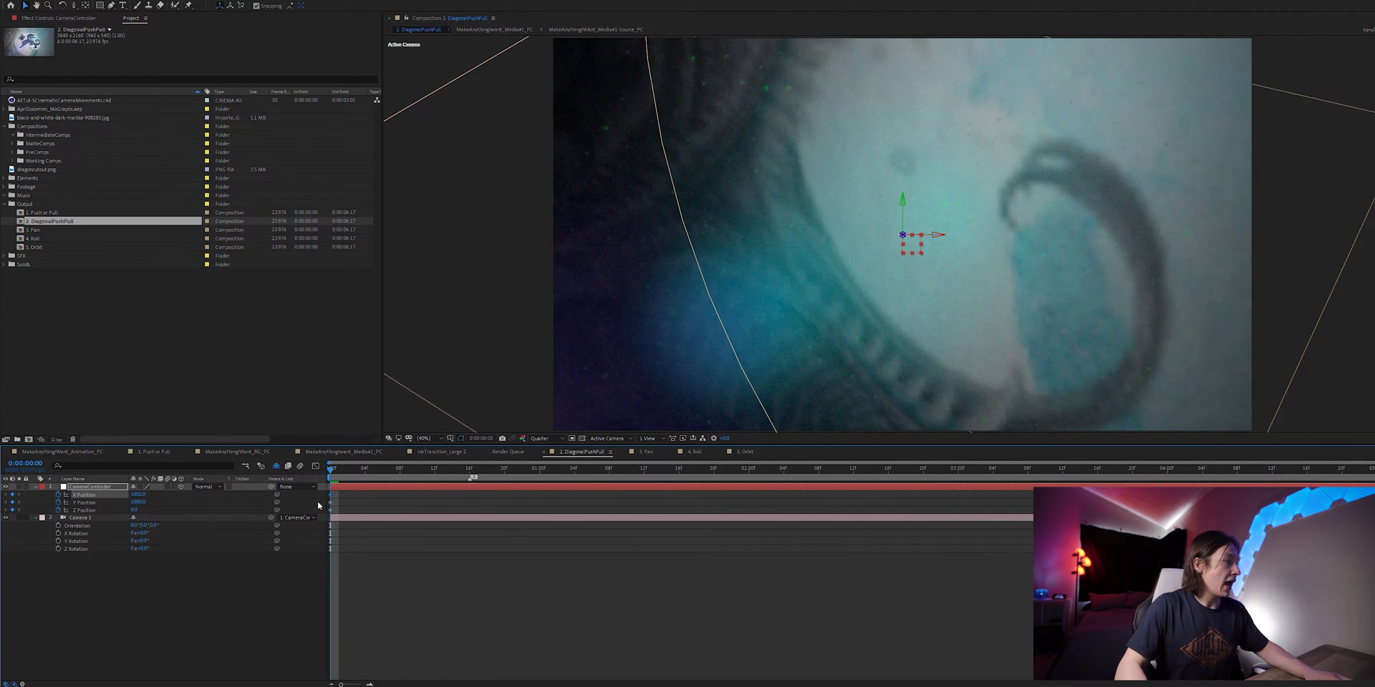
{"action": "key", "text": "End"}
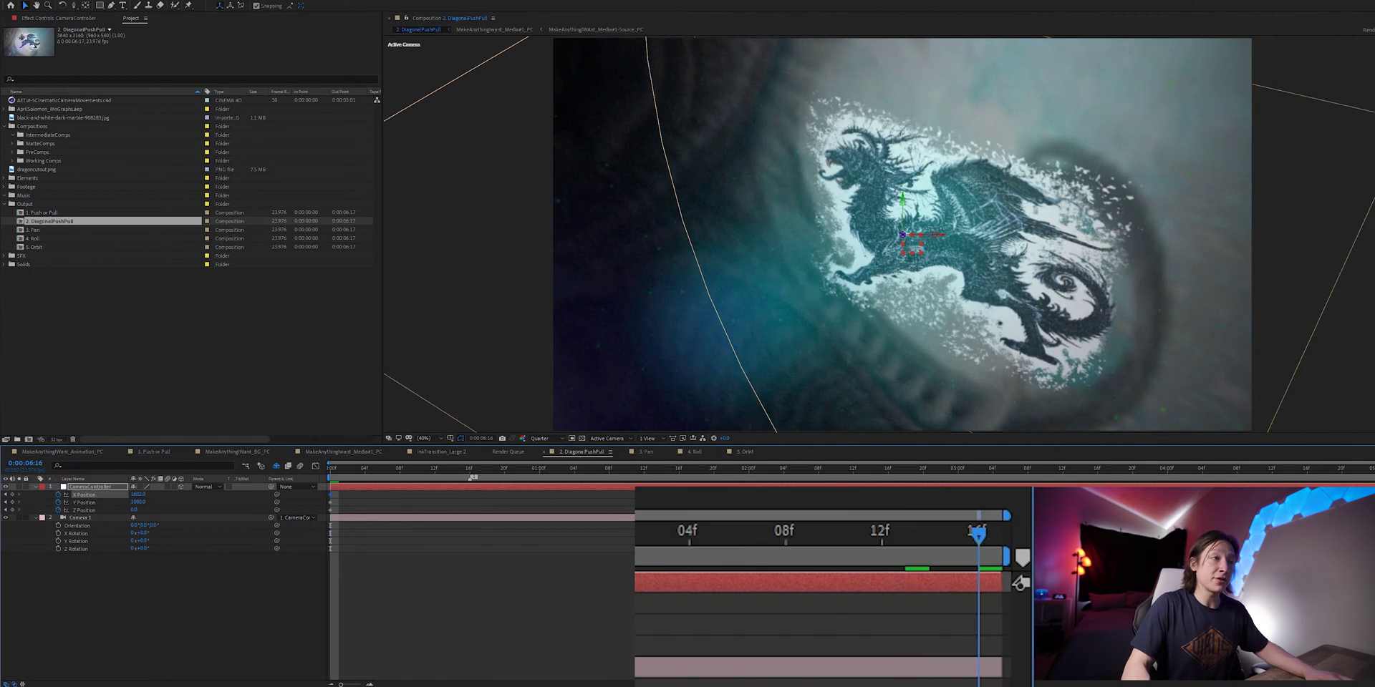
{"action": "left_click_drag", "start_coordinate": [164, 494], "coordinate": [398, 516]}
{"action": "left_click_drag", "start_coordinate": [341, 474], "coordinate": [178, 486]}
{"action": "key", "text": "space"}
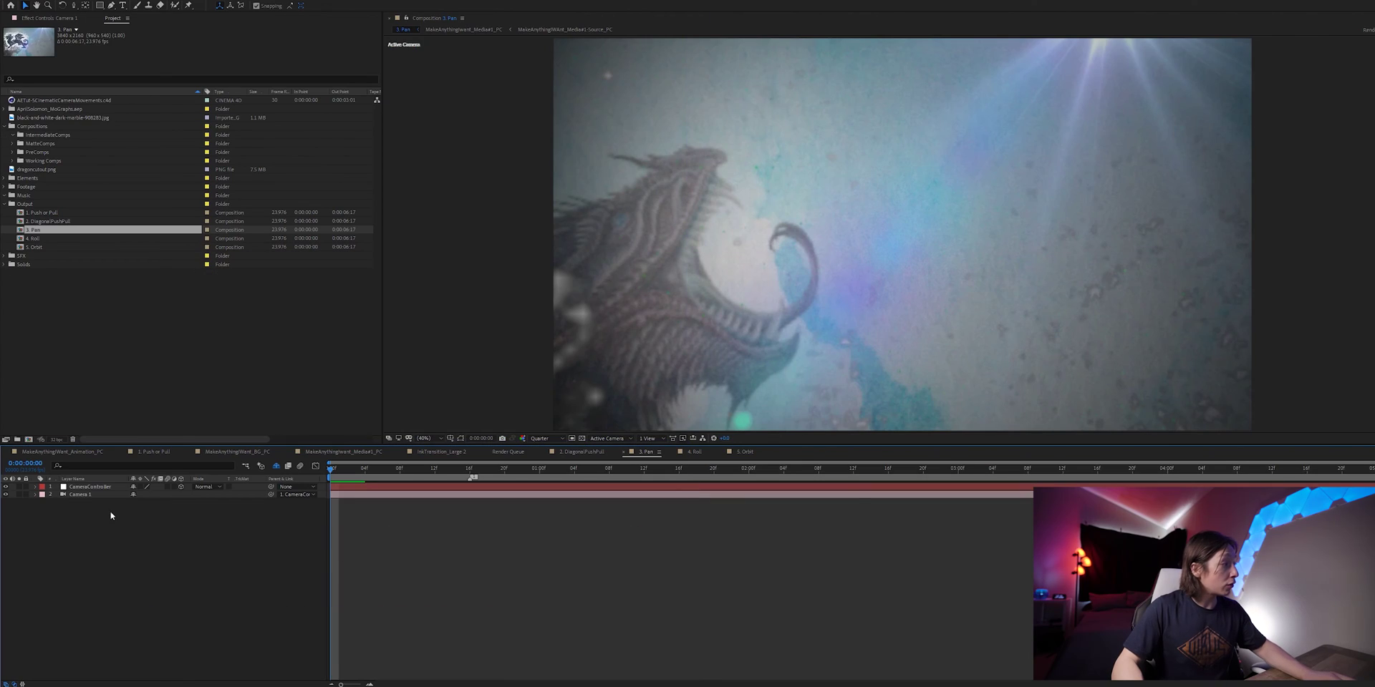
- In the 3. Pan composition, show both camera layers' rotation properties and adjust Camera 1's Y Rotation for the starting view
{"action": "left_click_drag", "start_coordinate": [111, 515], "coordinate": [72, 486]}
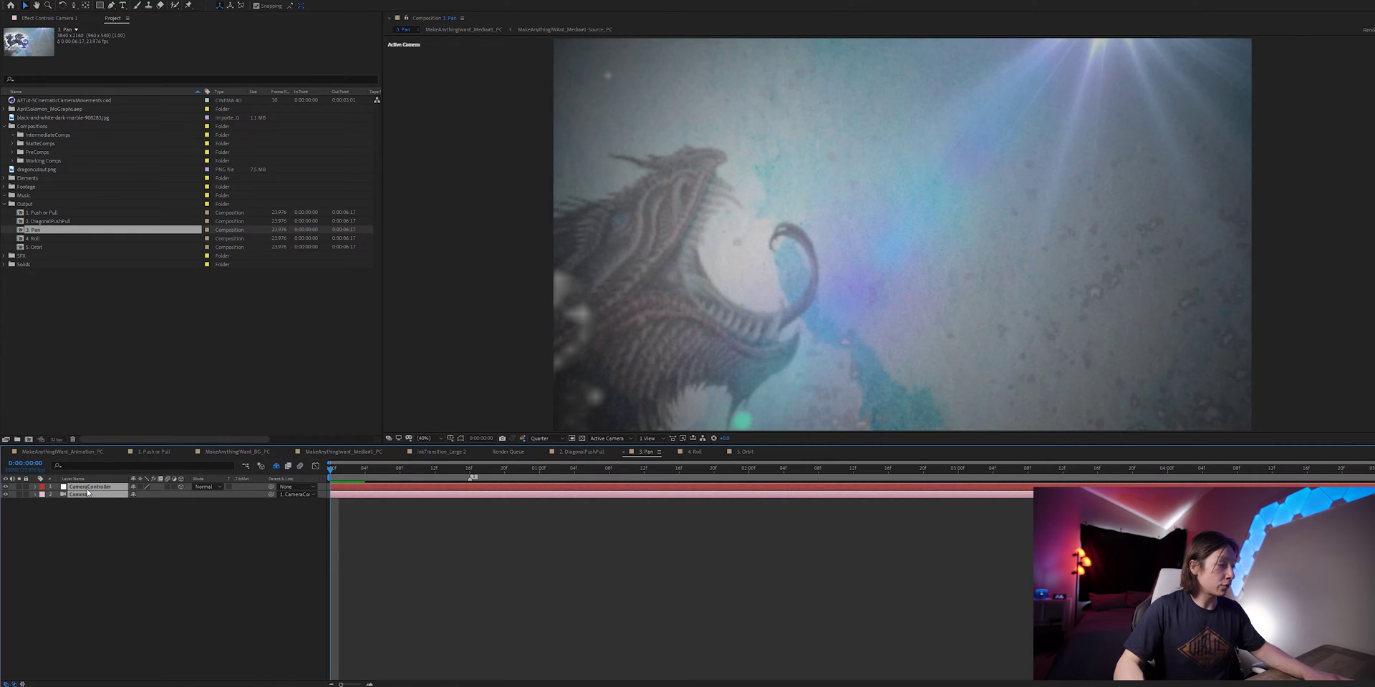
{"action": "key", "text": "r"}
{"action": "left_click", "coordinate": [139, 572]}
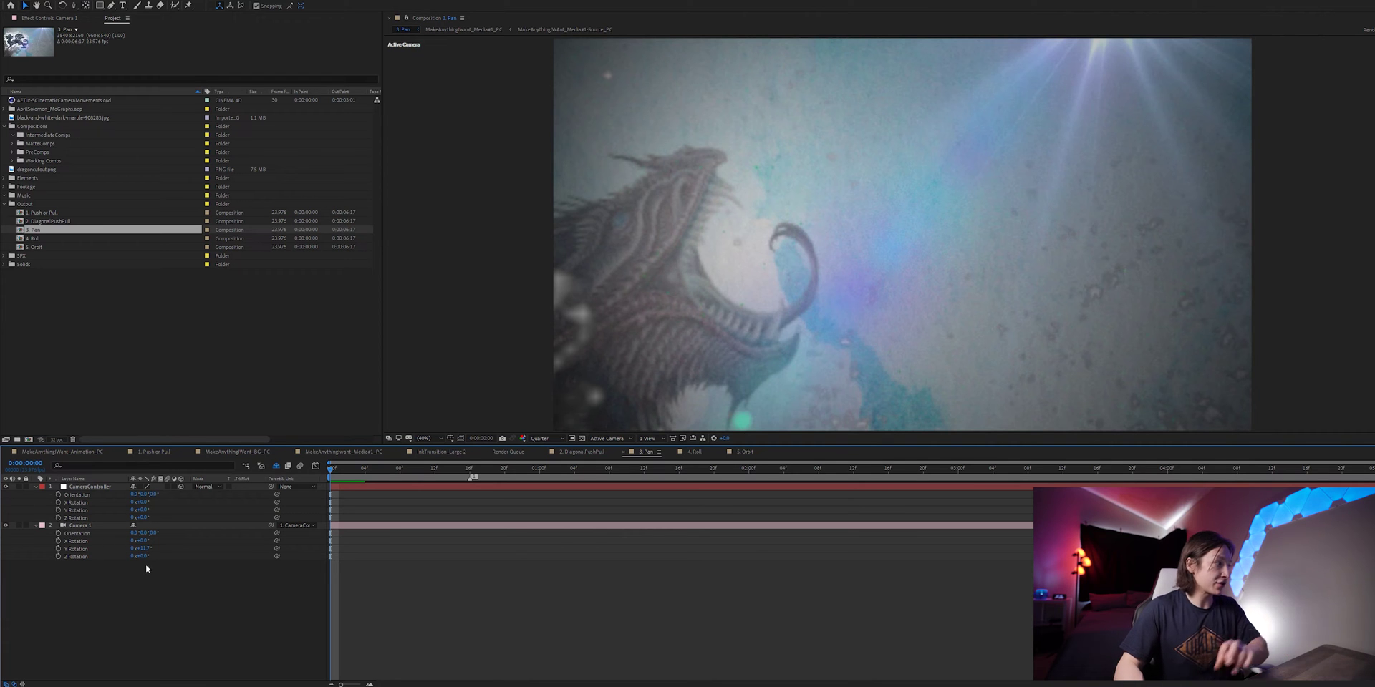
{"action": "left_click_drag", "start_coordinate": [145, 550], "coordinate": [150, 551]}
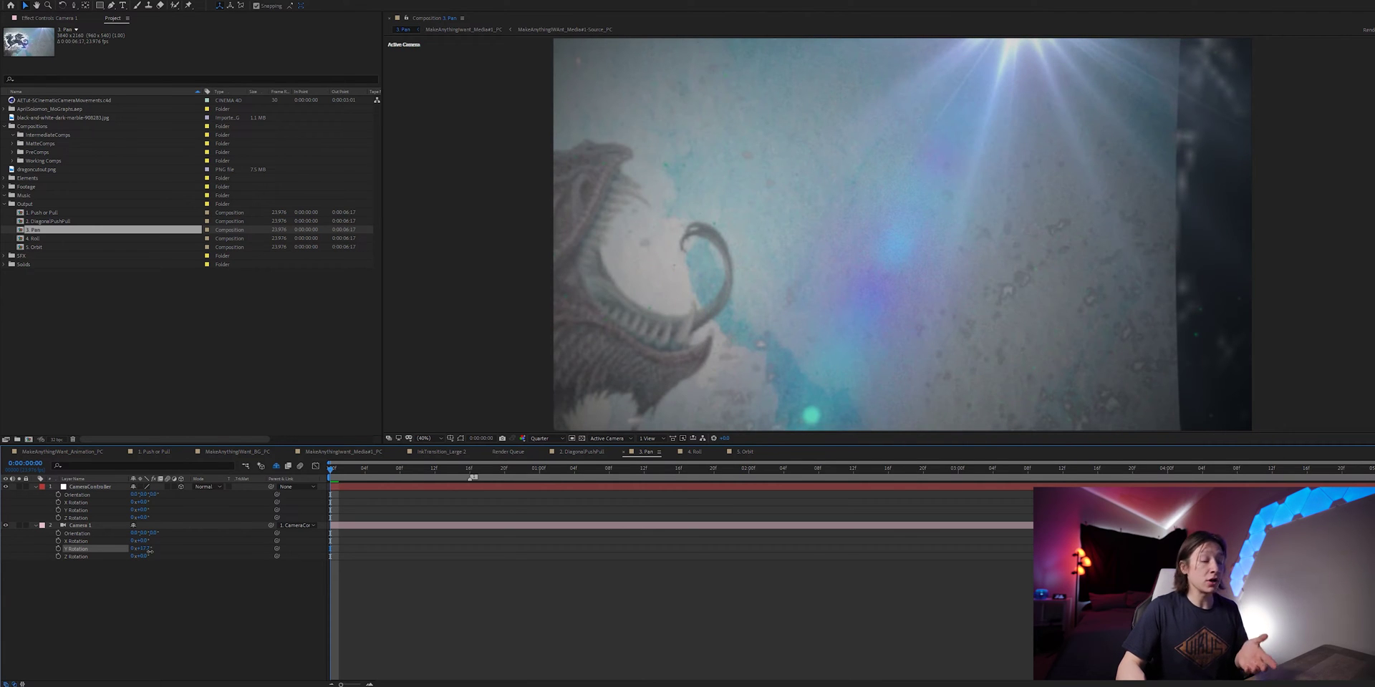
{"action": "left_click_drag", "start_coordinate": [150, 550], "coordinate": [148, 549]}
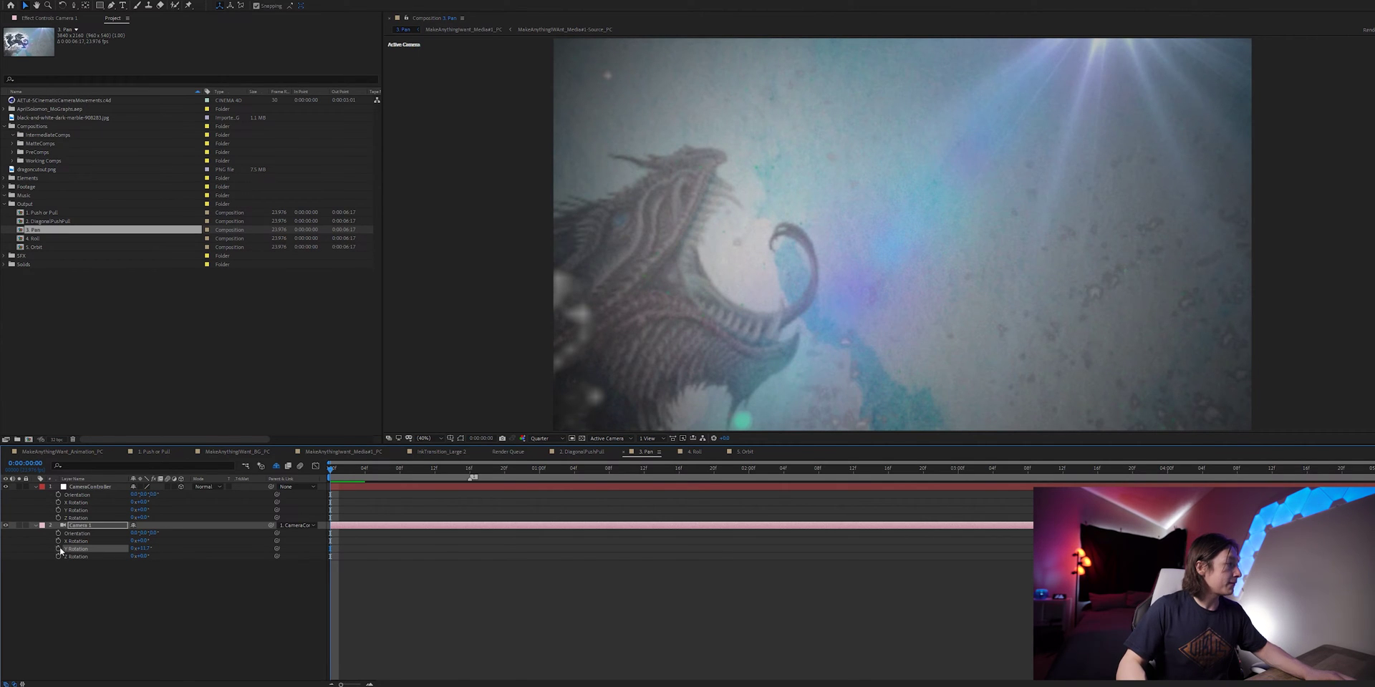
- Keyframe Camera 1's Y Rotation from the first to the last frame to pan onto the dragon, and preview it
{"action": "key", "text": "End"}
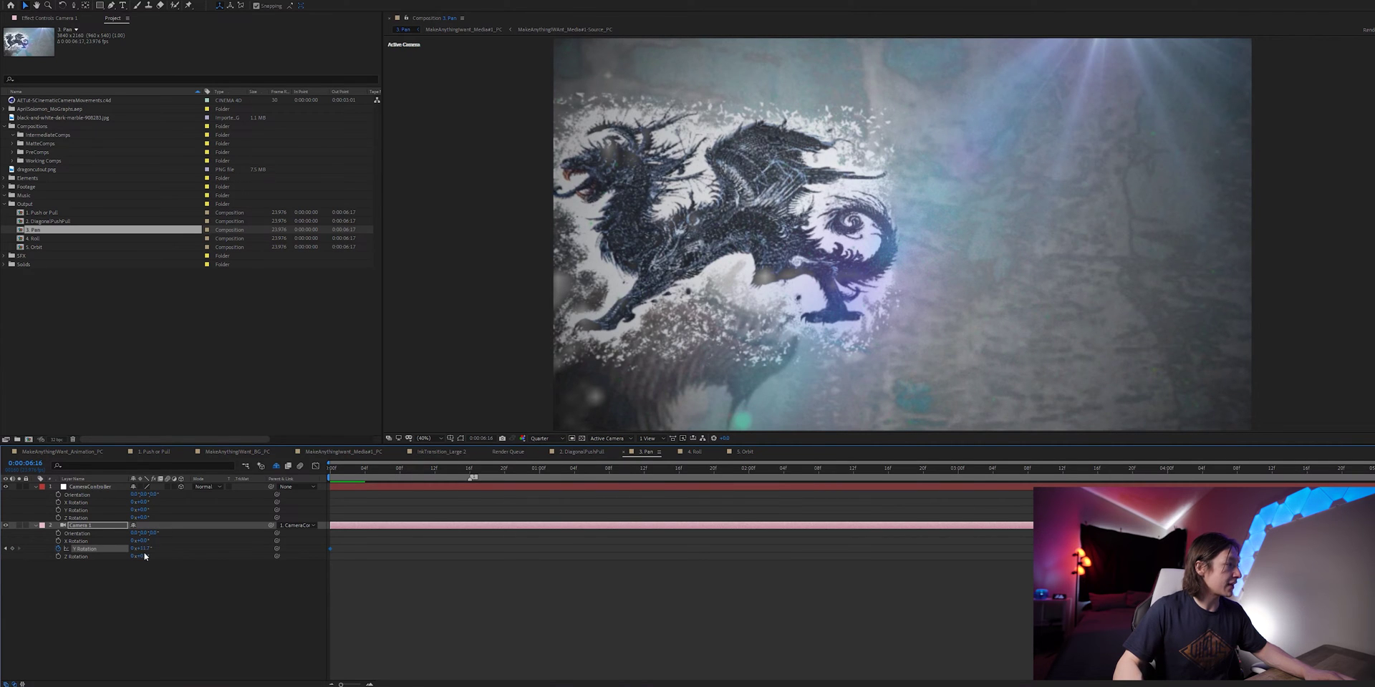
{"action": "mouse_move", "coordinate": [143, 550]}
{"action": "left_mouse_down"}
{"action": "mouse_move", "coordinate": [161, 549]}
{"action": "mouse_move", "coordinate": [139, 551]}
{"action": "left_mouse_up"}
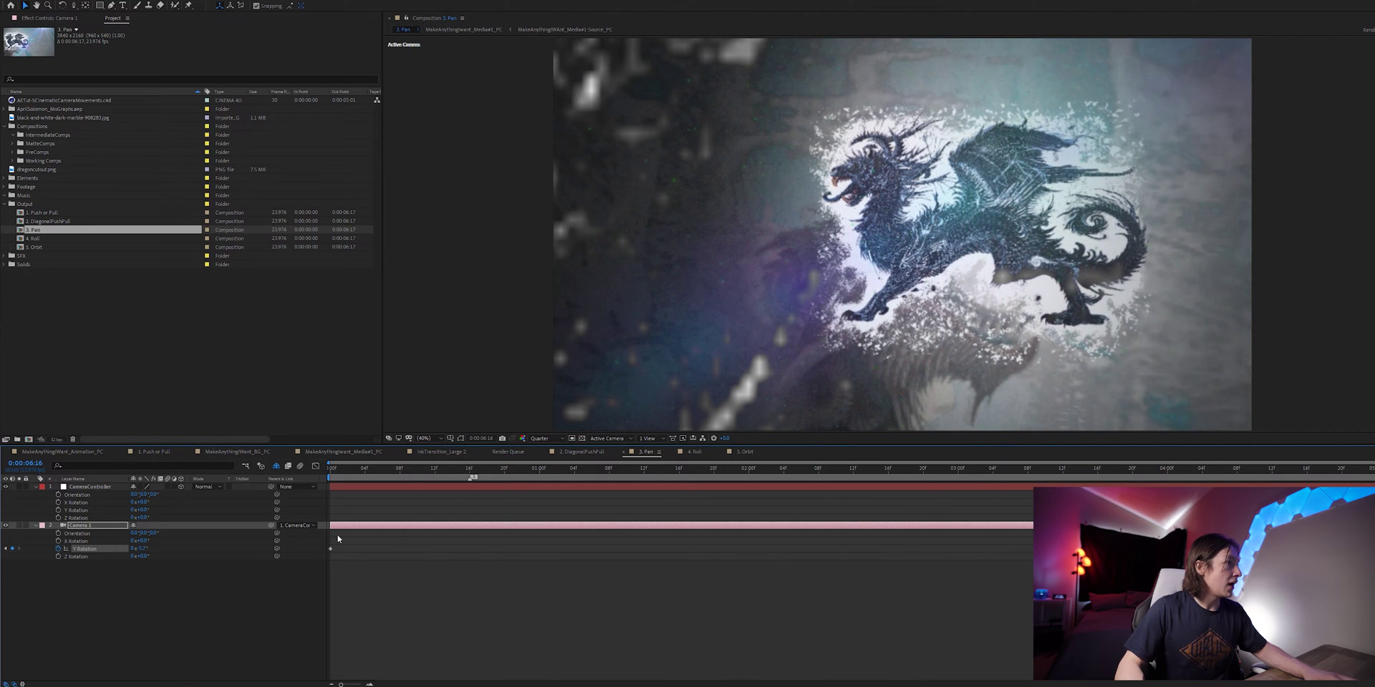
{"action": "key", "text": "Home"}
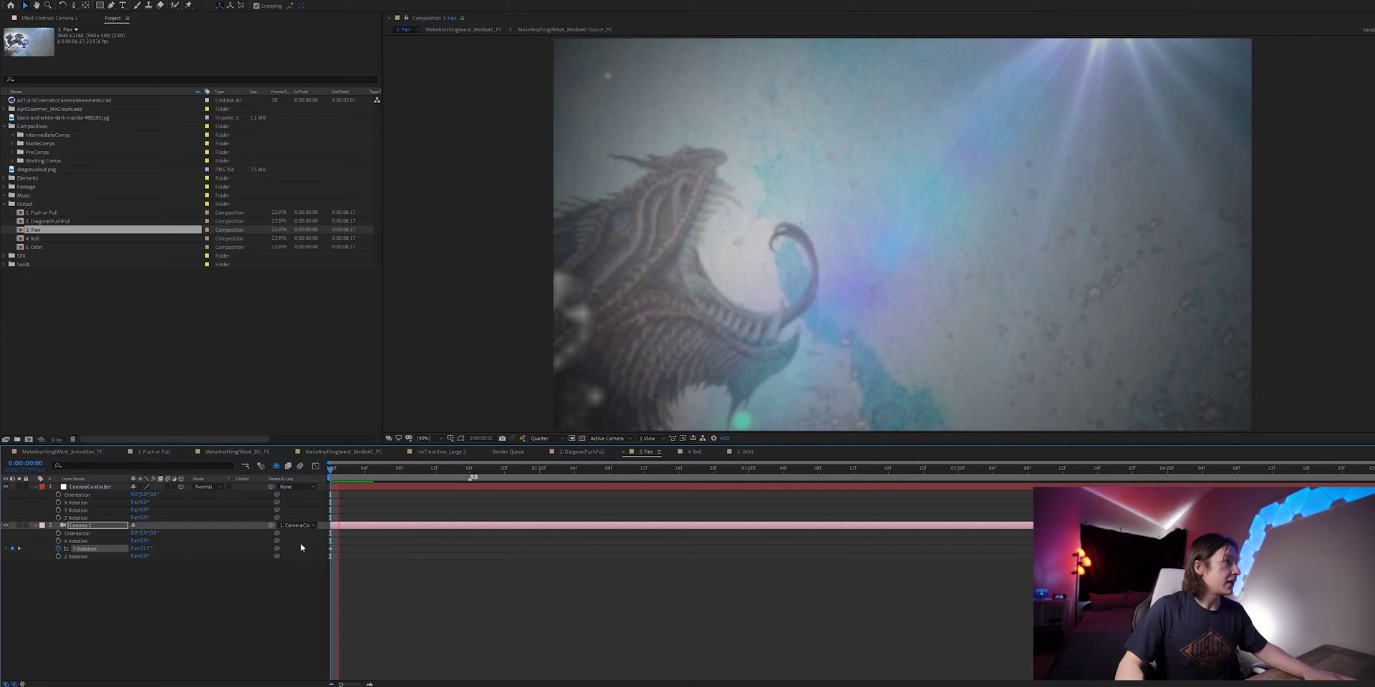
{"action": "key", "text": "space"}
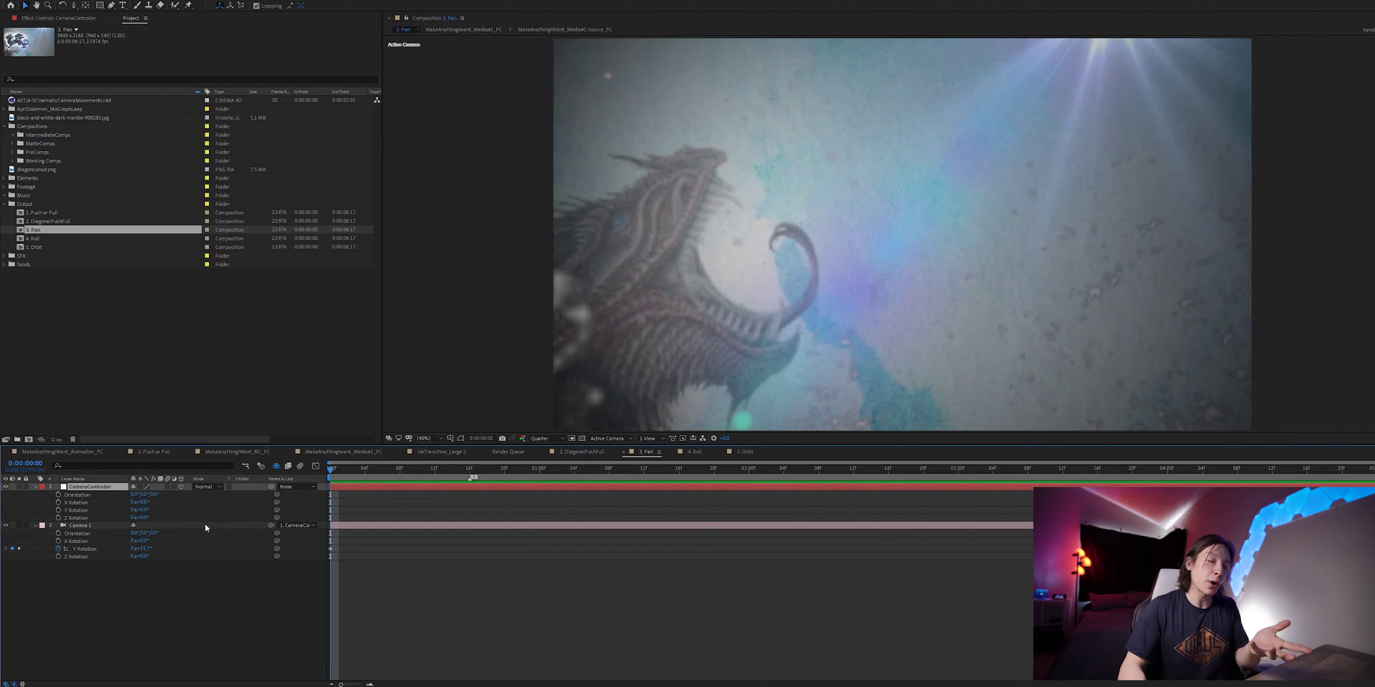
- Separate the CameraController's Position into X, Y and Z dimensions and keyframe its X Position at the first frame
{"action": "key", "text": "p"}
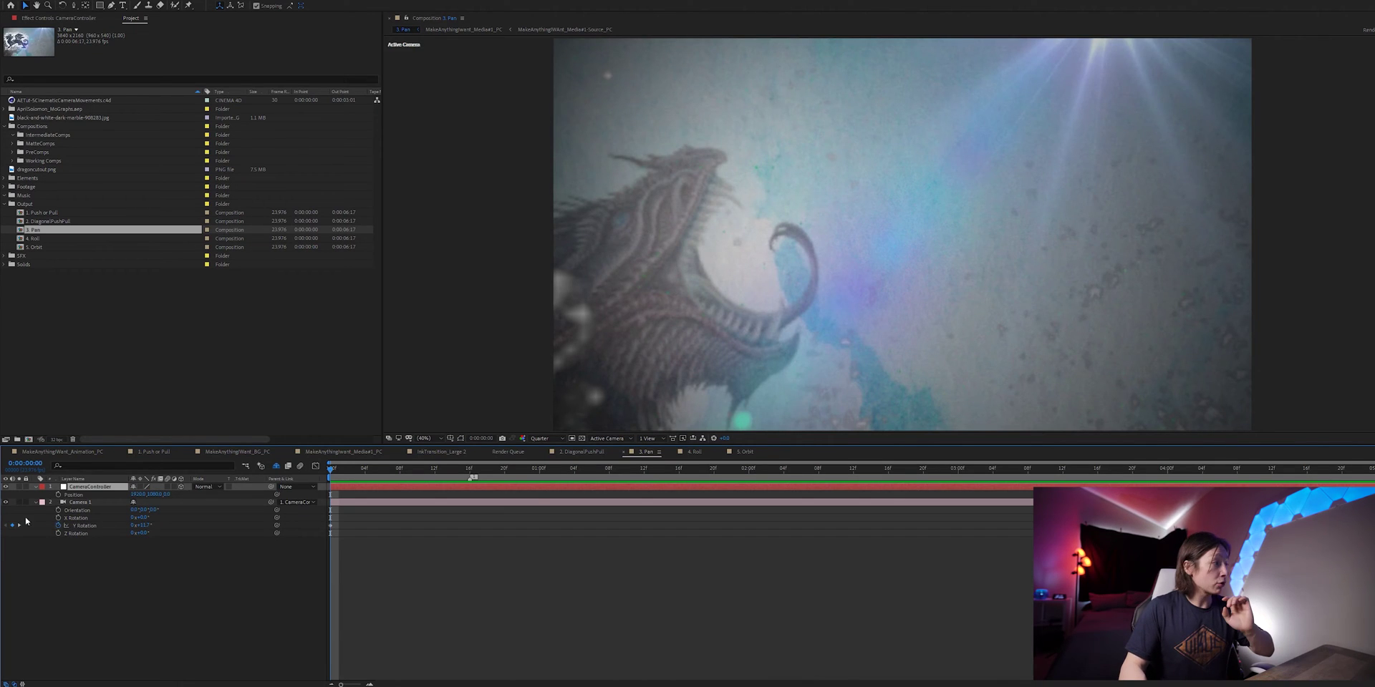
{"action": "right_click", "coordinate": [77, 497]}
{"action": "left_click", "coordinate": [86, 526]}
{"action": "left_click", "coordinate": [65, 502]}
{"action": "left_click", "coordinate": [58, 495]}
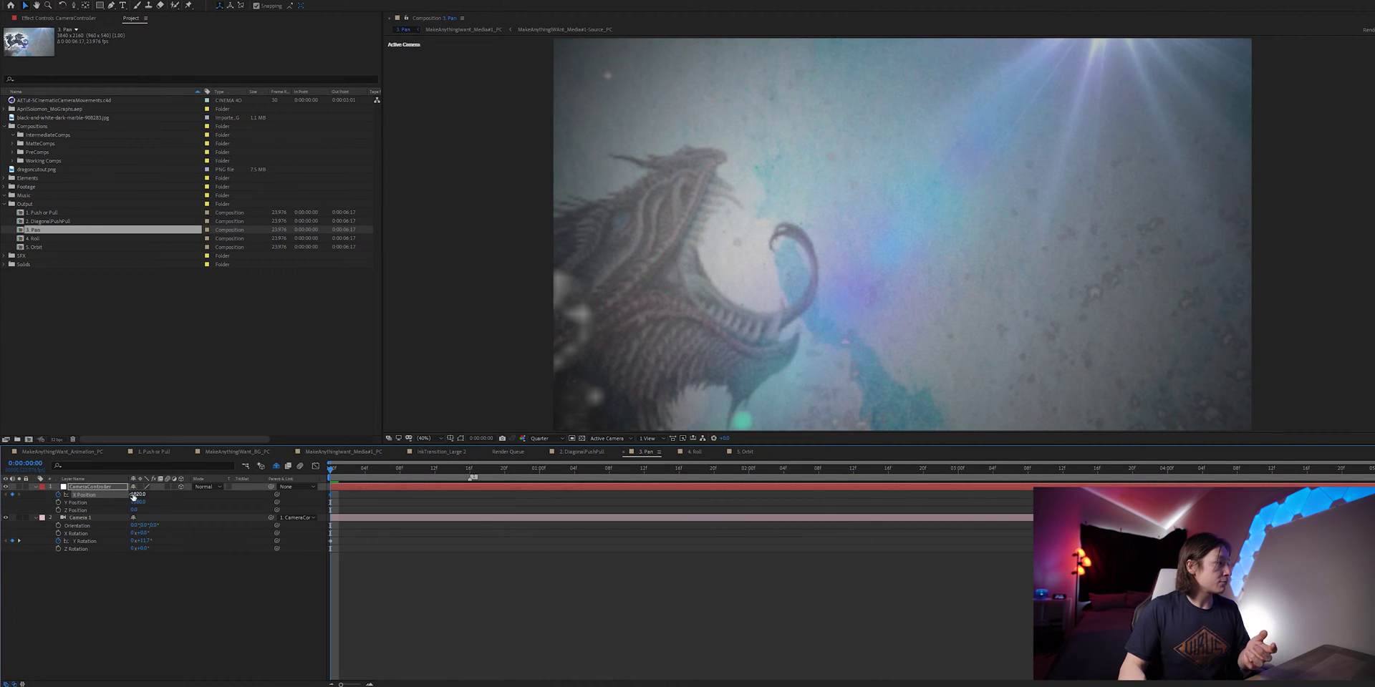
- Add sideways drift to the pan by changing the CameraController's X Position at the first and last frames
{"action": "left_click_drag", "start_coordinate": [159, 496], "coordinate": [168, 495]}
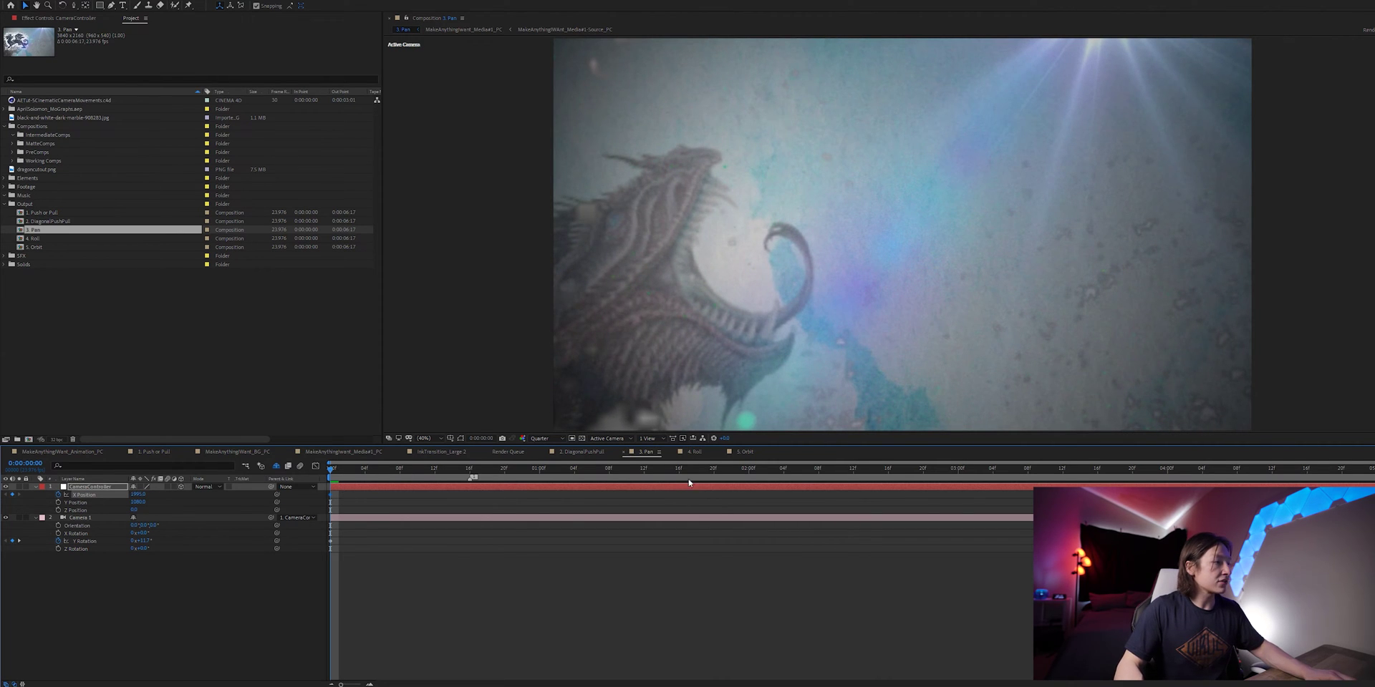
{"action": "key", "text": "space"}
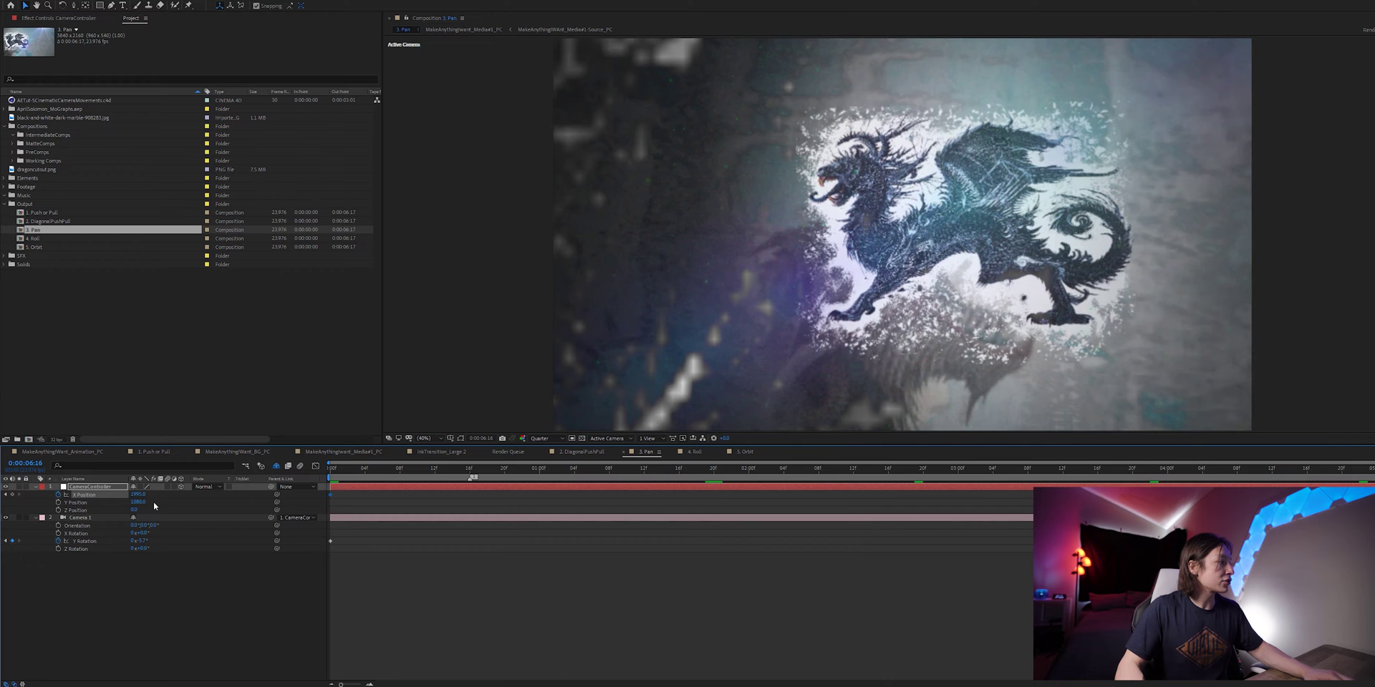
{"action": "left_click_drag", "start_coordinate": [141, 494], "coordinate": [112, 494]}
{"action": "left_click_drag", "start_coordinate": [356, 472], "coordinate": [331, 473]}
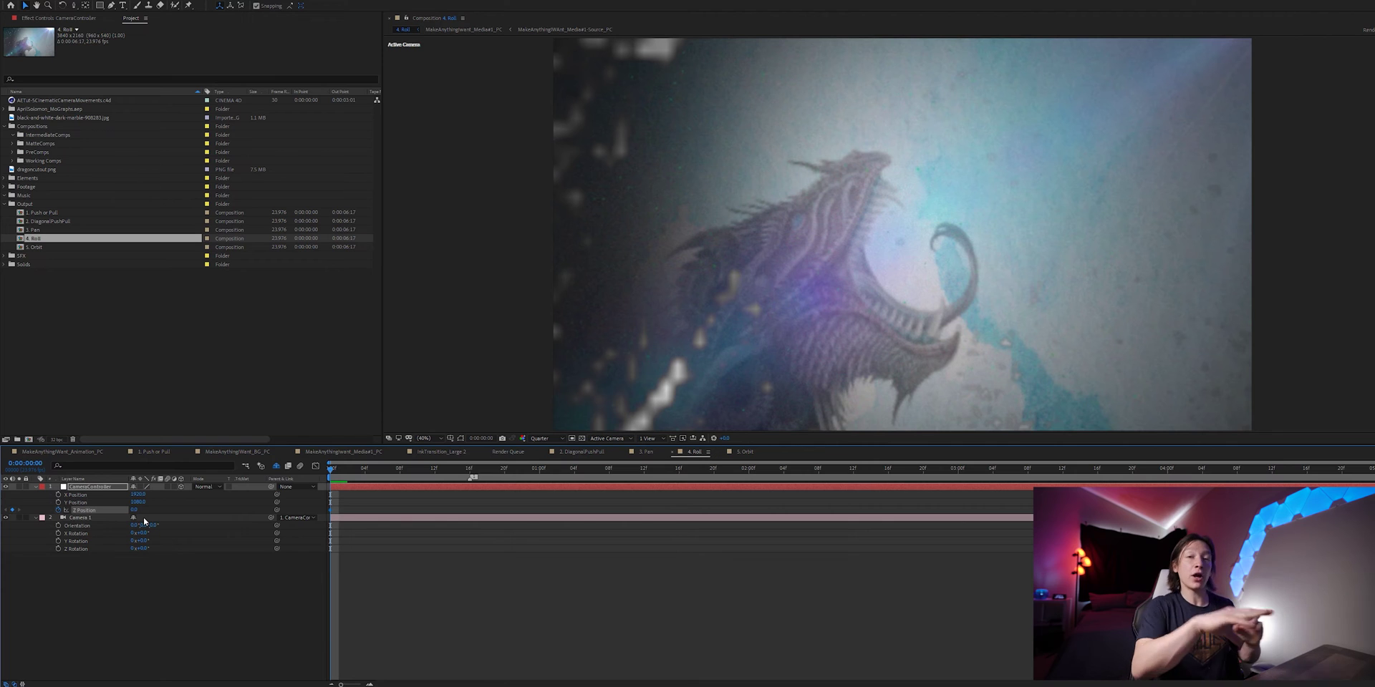
- In the 4. Roll composition, offset the CameraController's Z Position at the first frame, reset it at the last frame, and preview
{"action": "left_click_drag", "start_coordinate": [136, 510], "coordinate": [577, 416]}
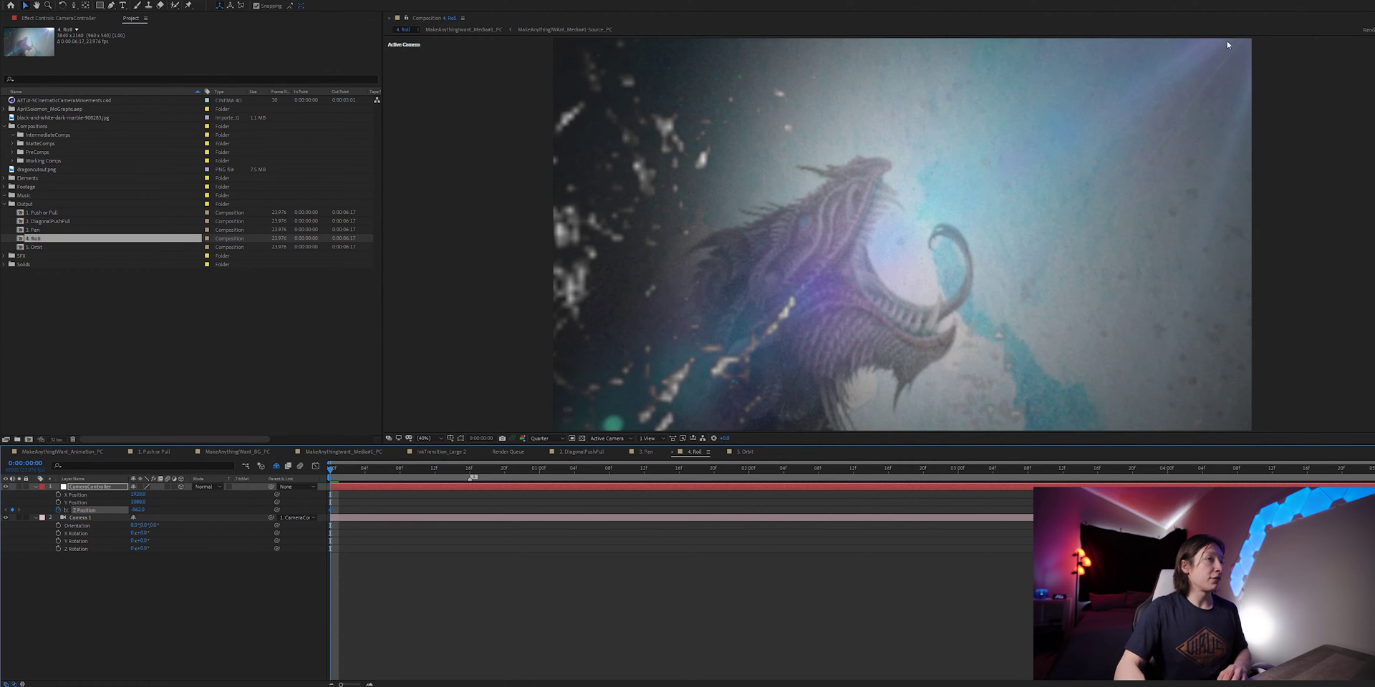
{"action": "key", "text": "space"}
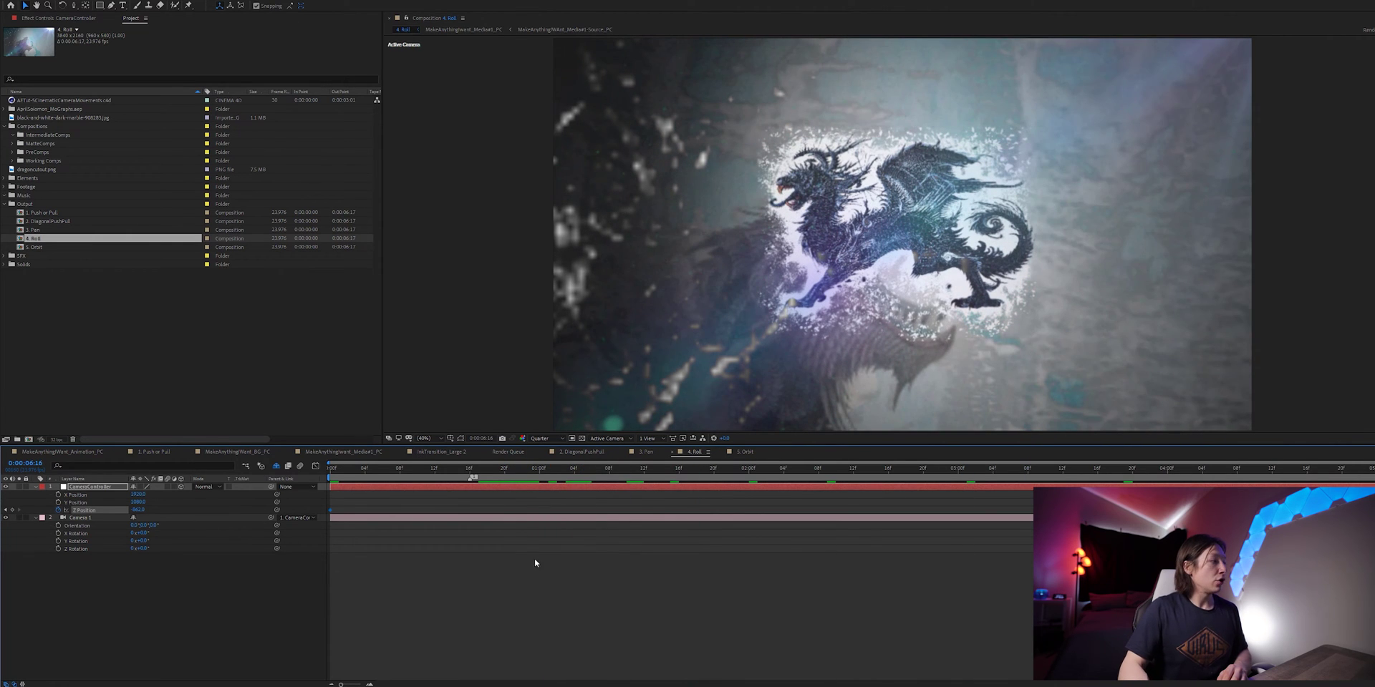
{"action": "right_click", "coordinate": [106, 513]}
{"action": "left_click", "coordinate": [143, 579]}
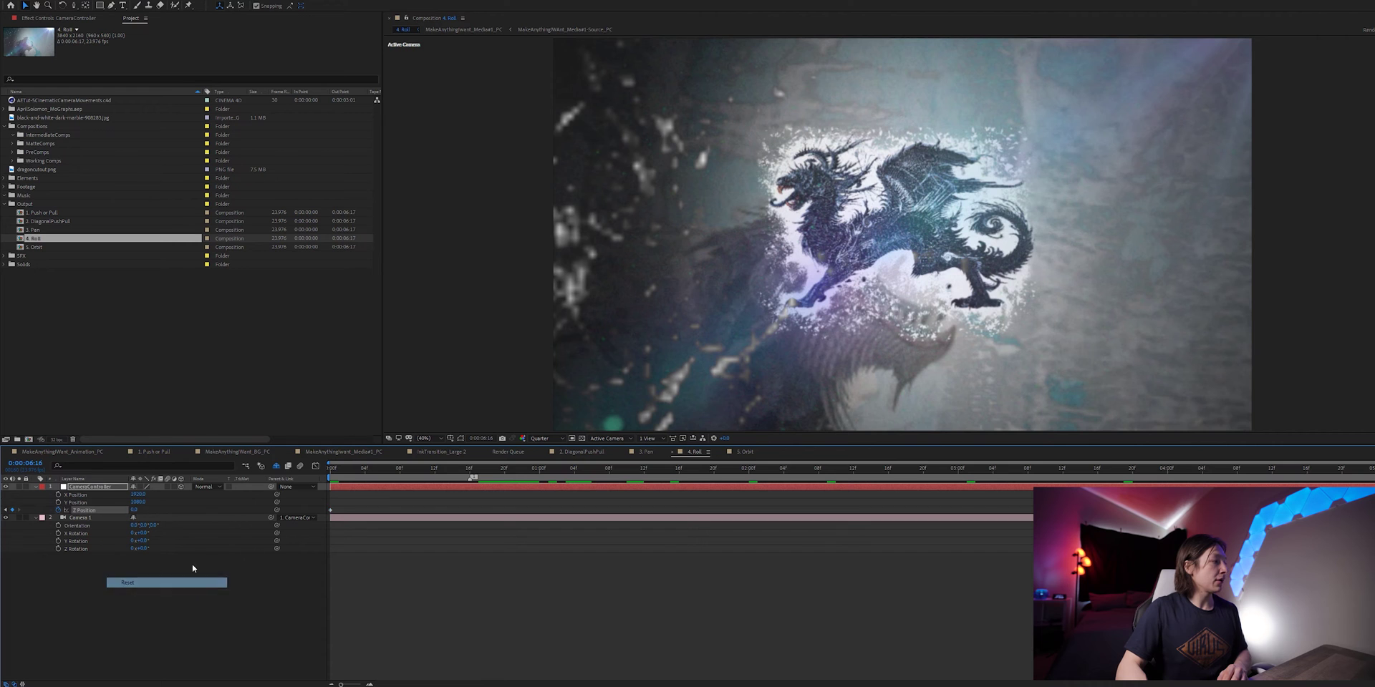
{"action": "key", "text": "space"}
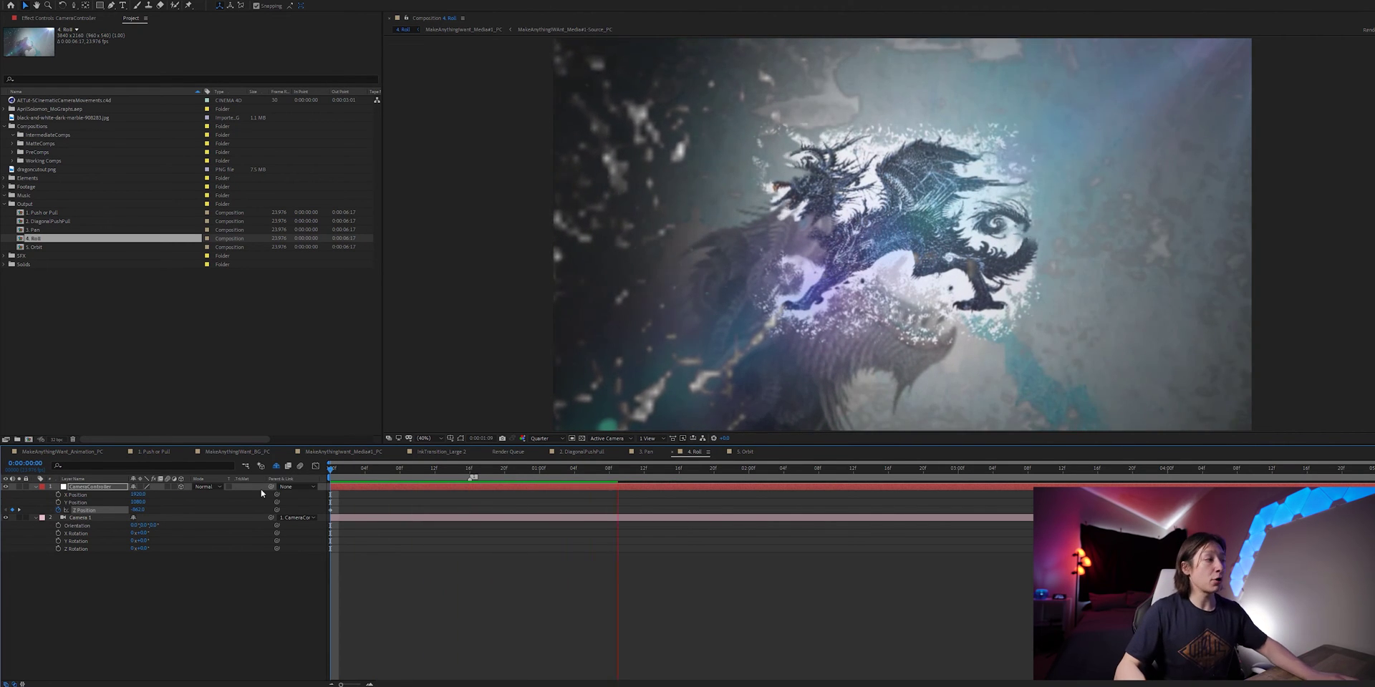
{"action": "key", "text": "space"}
{"action": "left_click", "coordinate": [116, 600]}
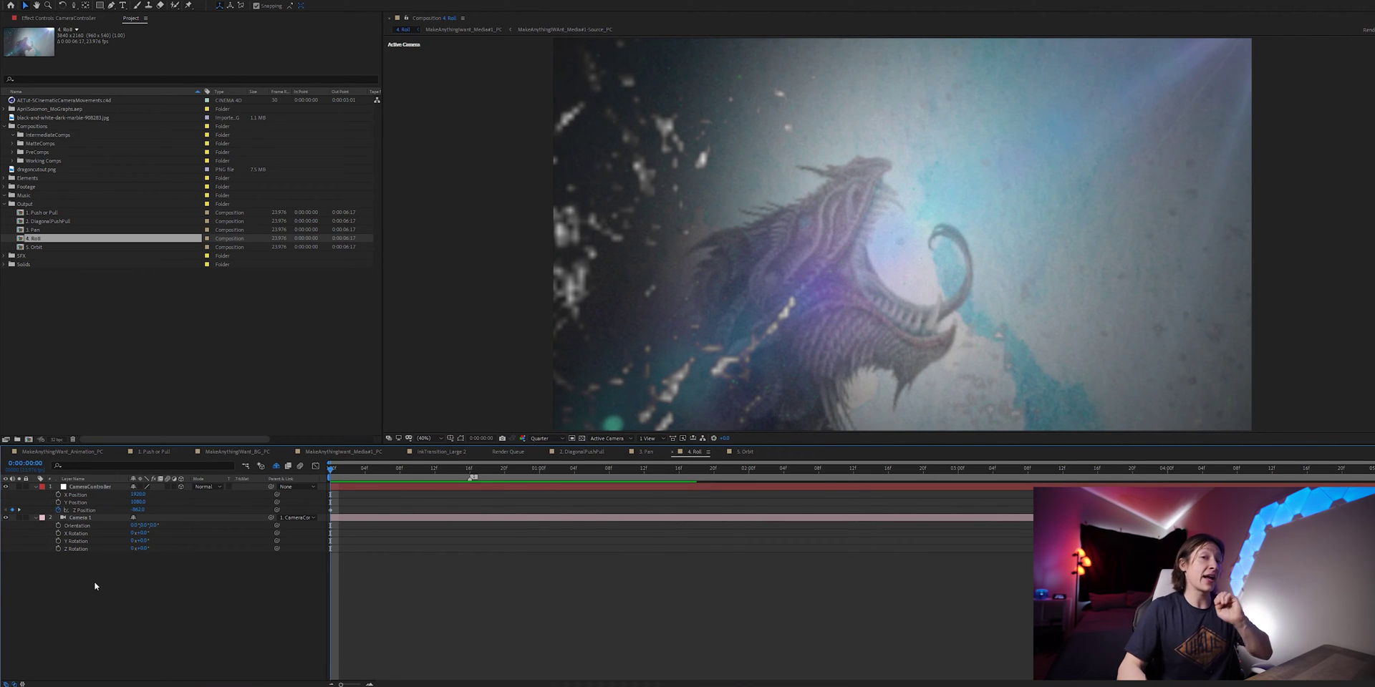
- Keyframe Camera 1's Z Rotation at the first frame with a negative tilt angle
{"action": "left_click", "coordinate": [58, 548]}
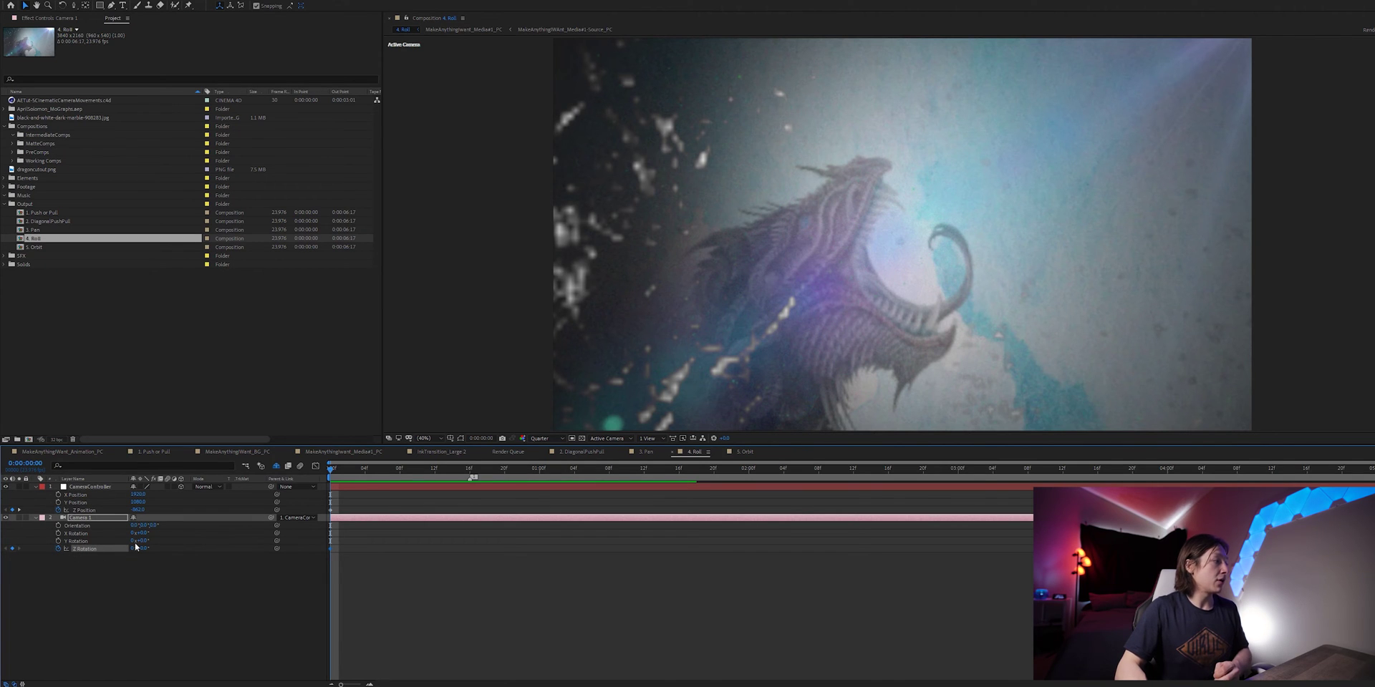
{"action": "left_click_drag", "start_coordinate": [138, 550], "coordinate": [134, 553]}
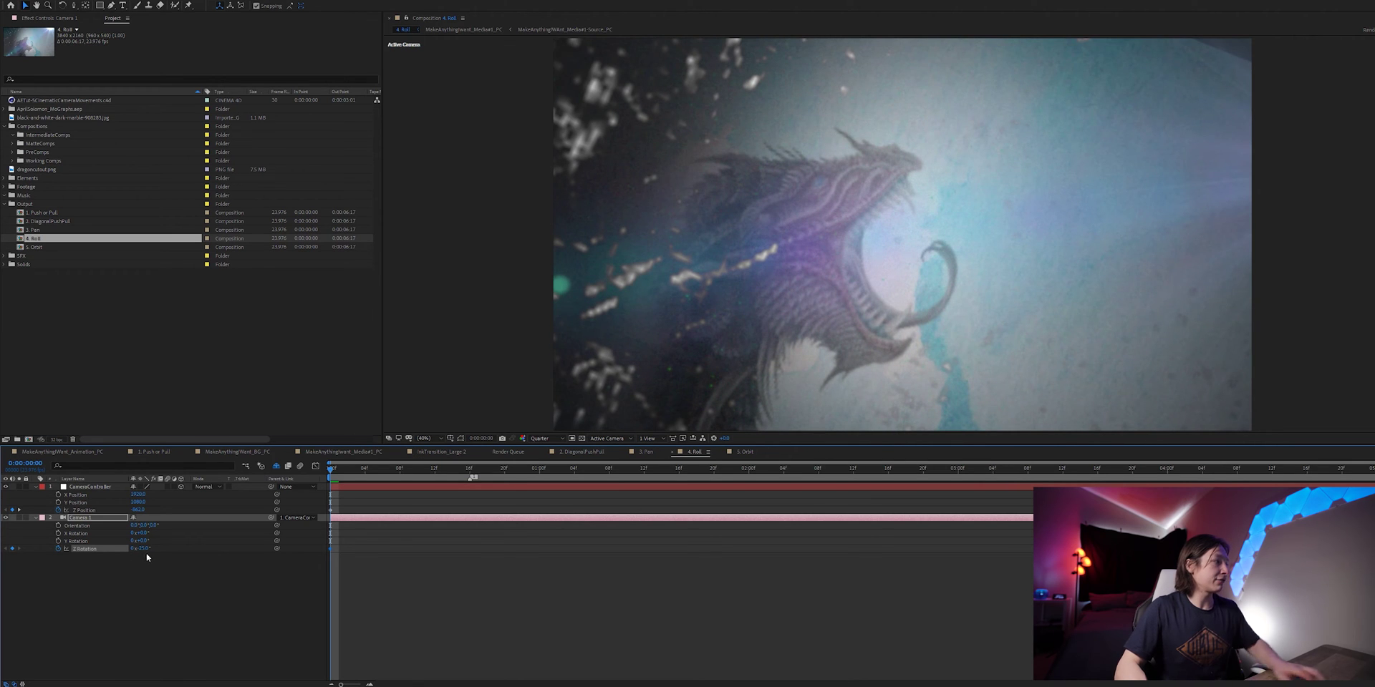
{"action": "left_click_drag", "start_coordinate": [143, 552], "coordinate": [167, 545]}
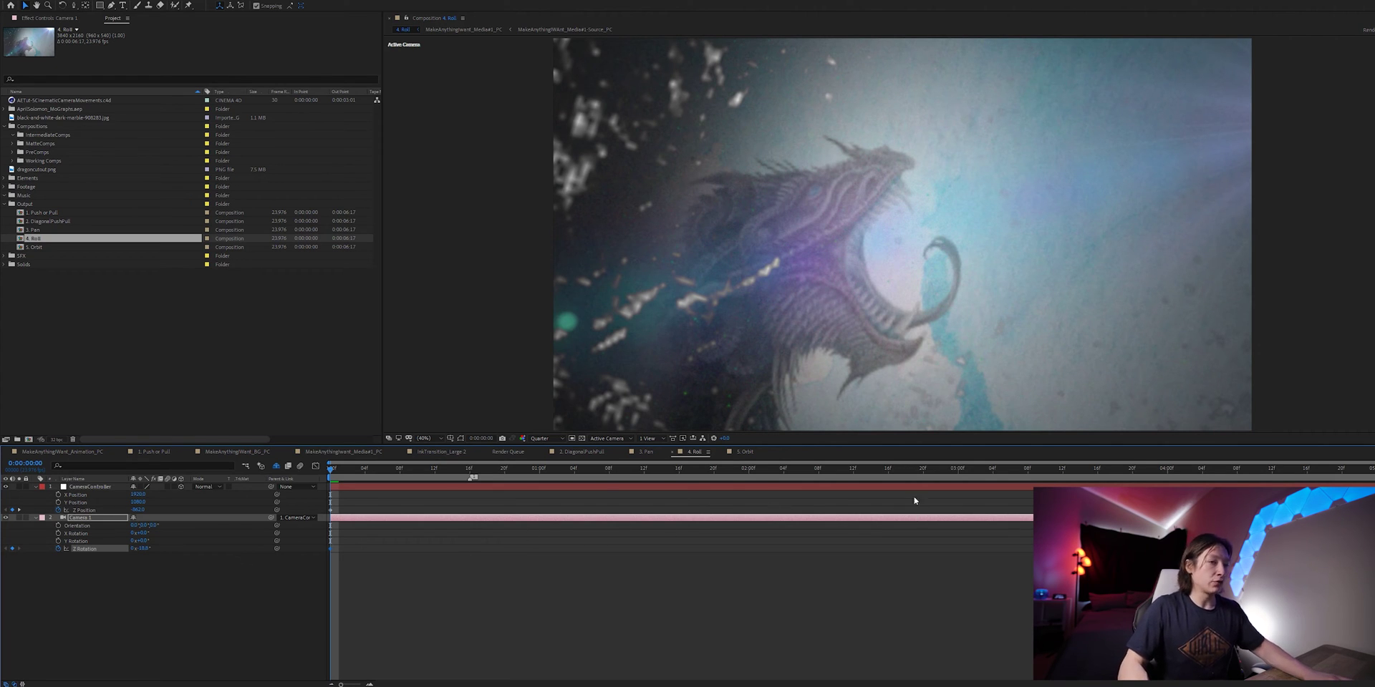
- Set Camera 1's Z Rotation to a positive angle at the last frame to complete the roll, and preview it
{"action": "key", "text": "End"}
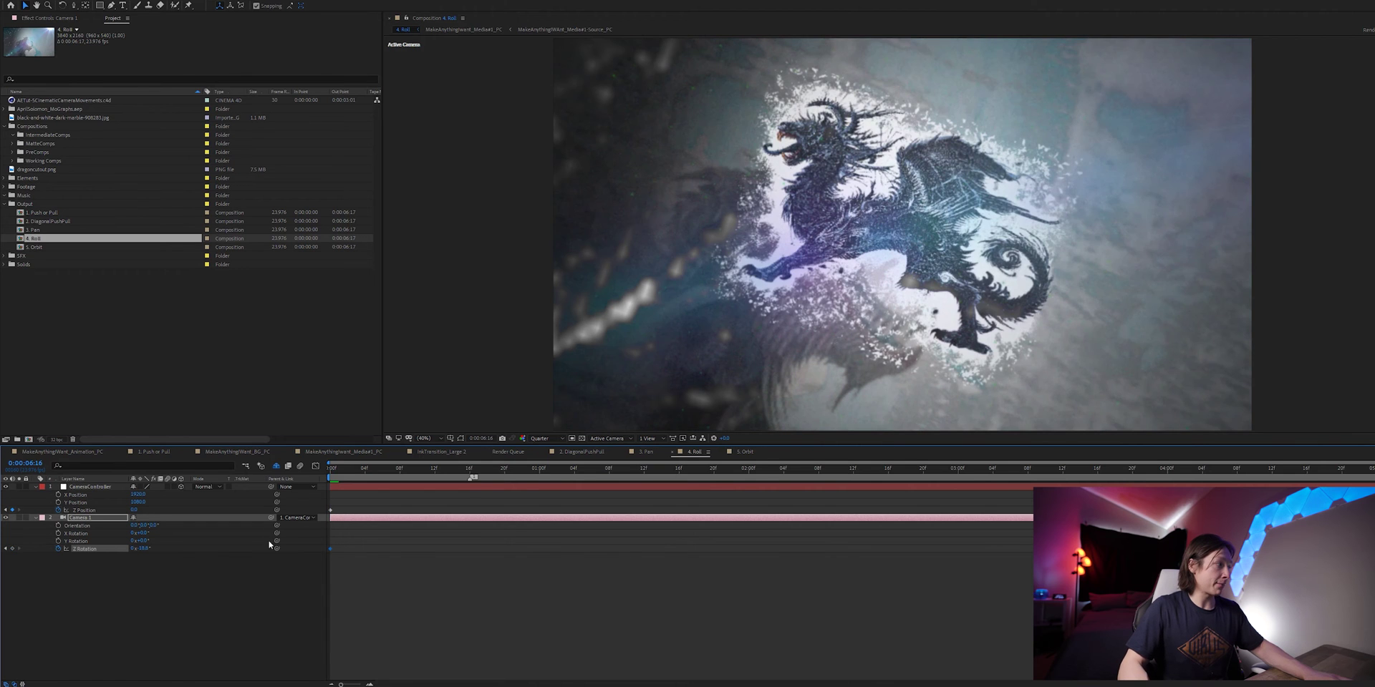
{"action": "left_click", "coordinate": [136, 563]}
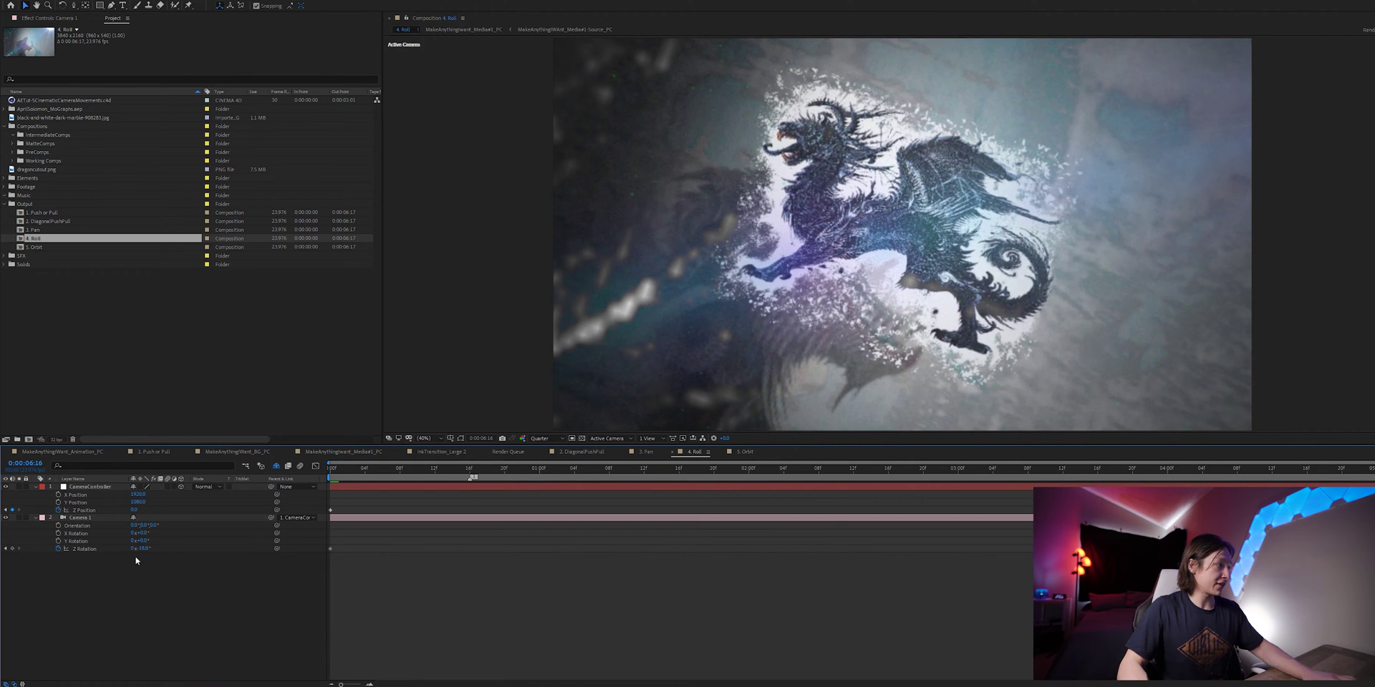
{"action": "left_click_drag", "start_coordinate": [142, 548], "coordinate": [315, 564]}
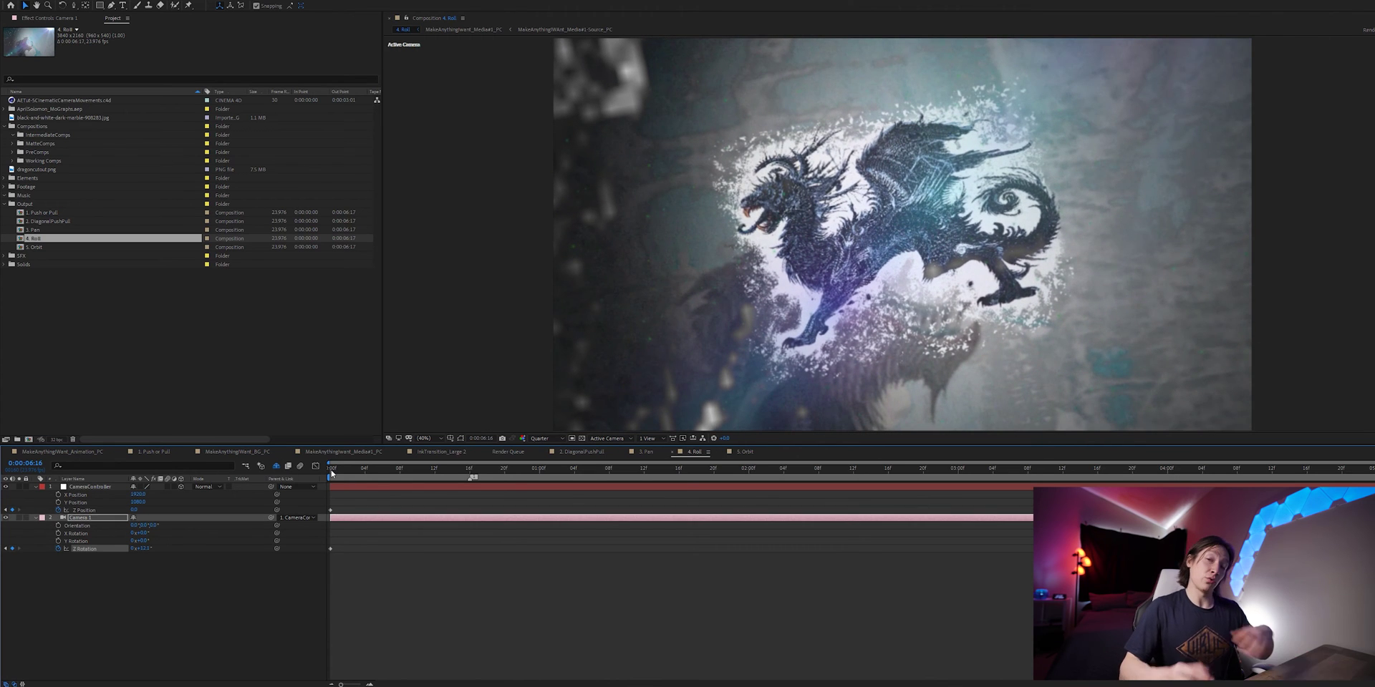
{"action": "left_click_drag", "start_coordinate": [344, 475], "coordinate": [328, 475]}
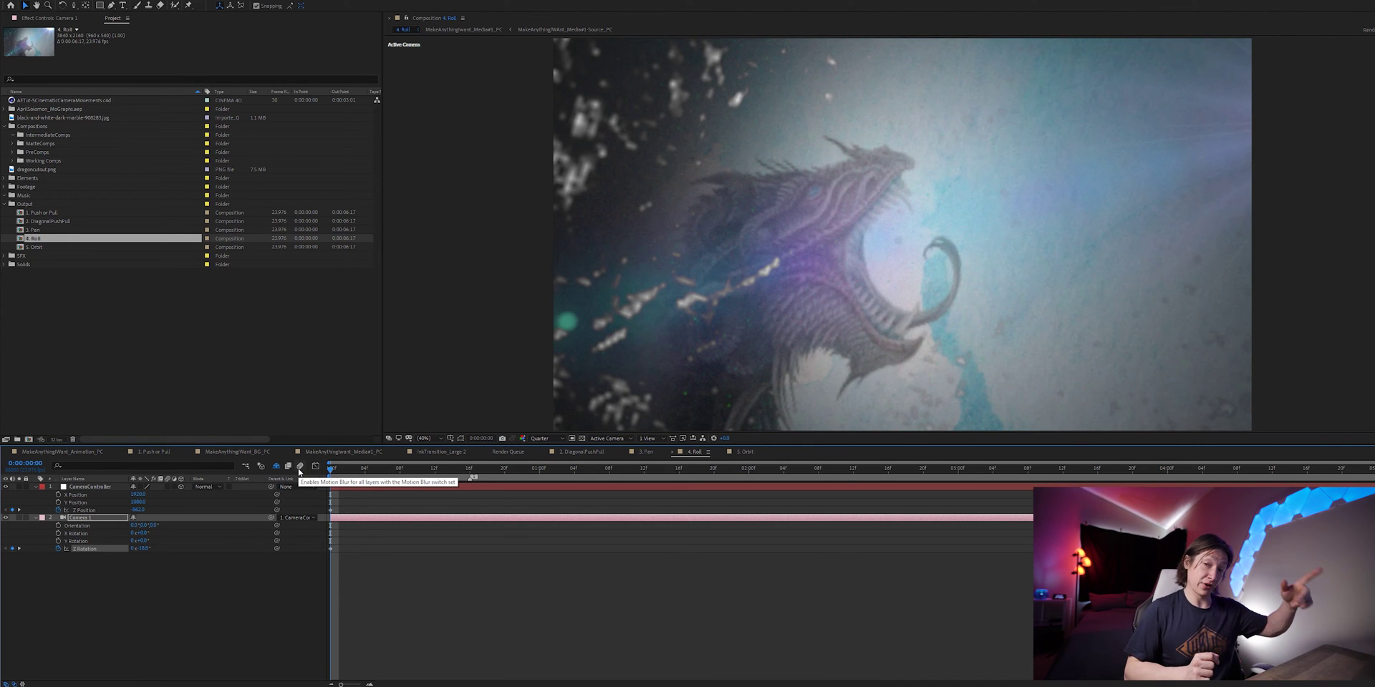
{"action": "key", "text": "space"}
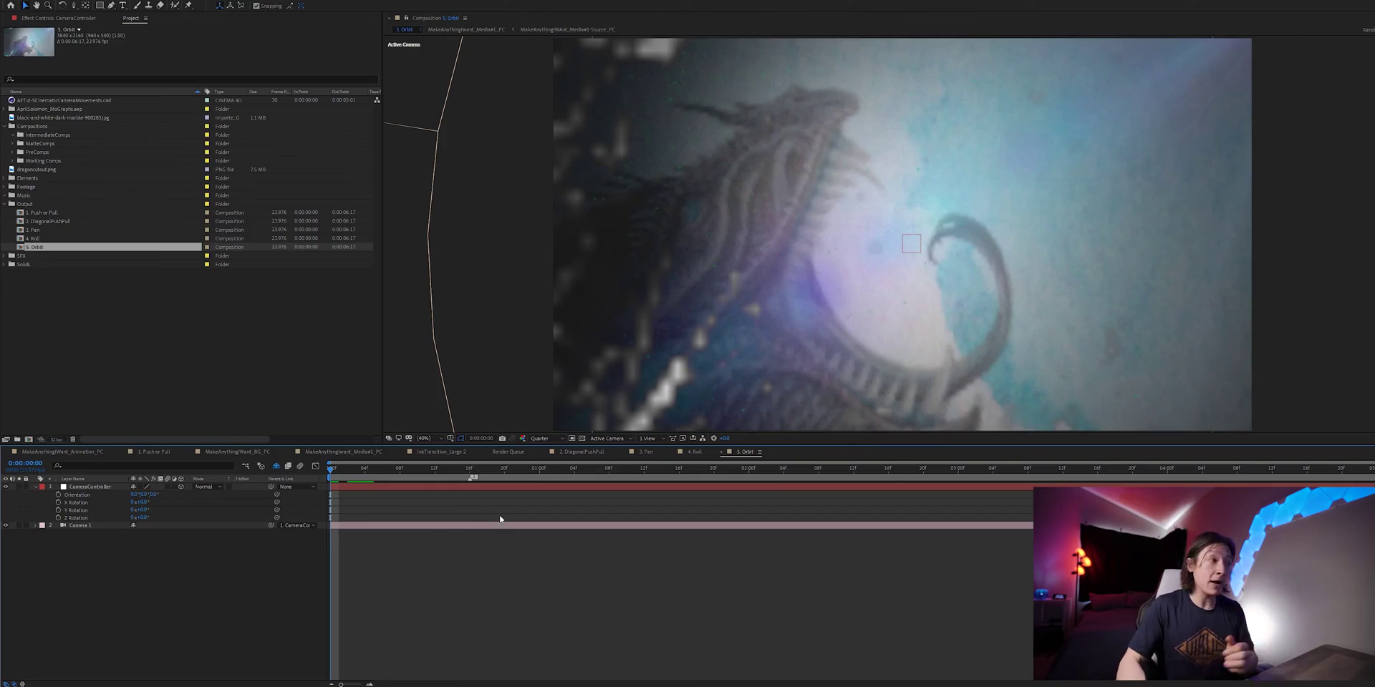
- In the 5. Orbit composition, inspect the scene from Custom View 1 and compare the dragon layer's Position with the CameraController's
{"action": "left_click", "coordinate": [612, 439]}
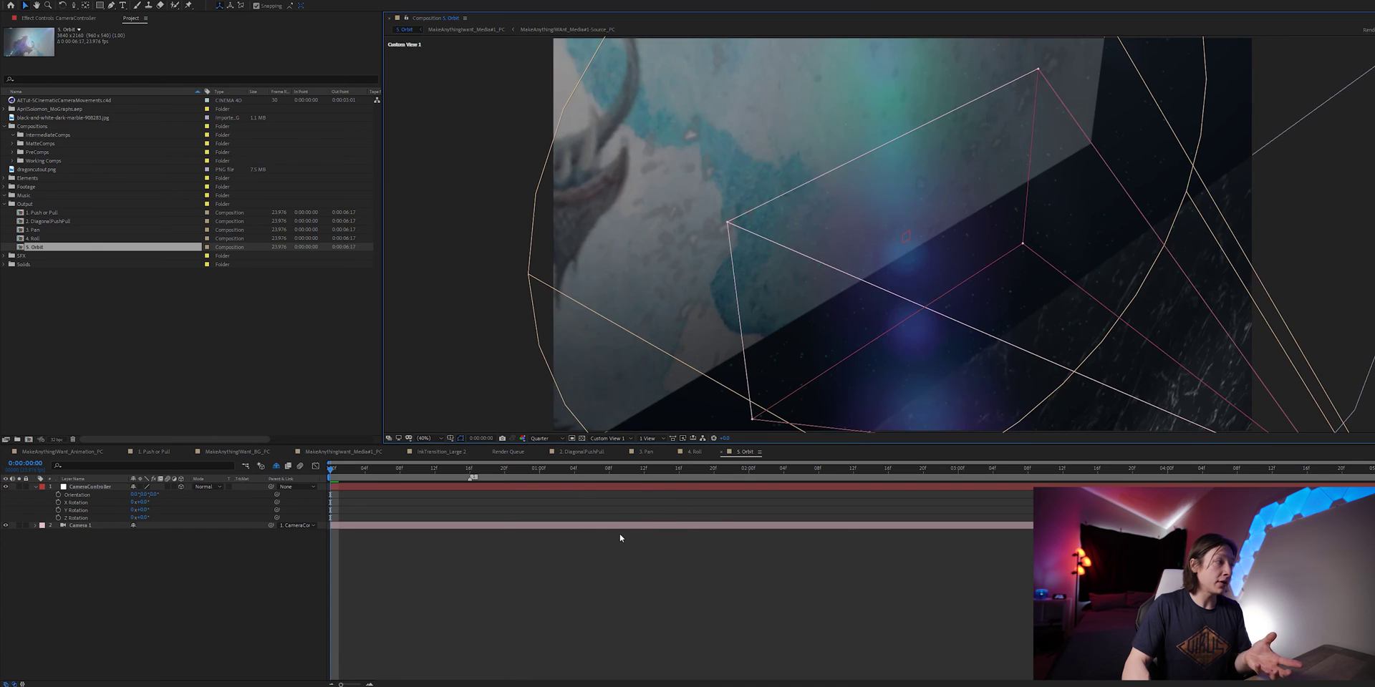
{"action": "left_click", "coordinate": [427, 470]}
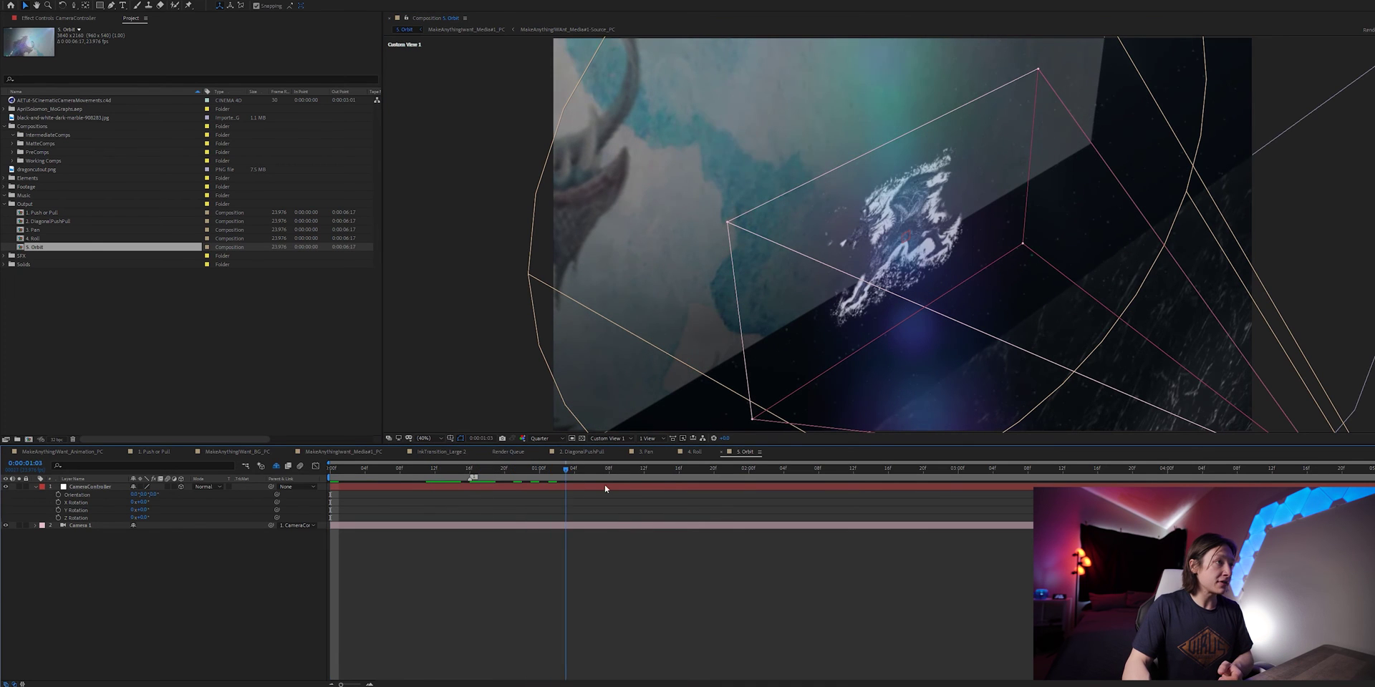
{"action": "left_click", "coordinate": [278, 467]}
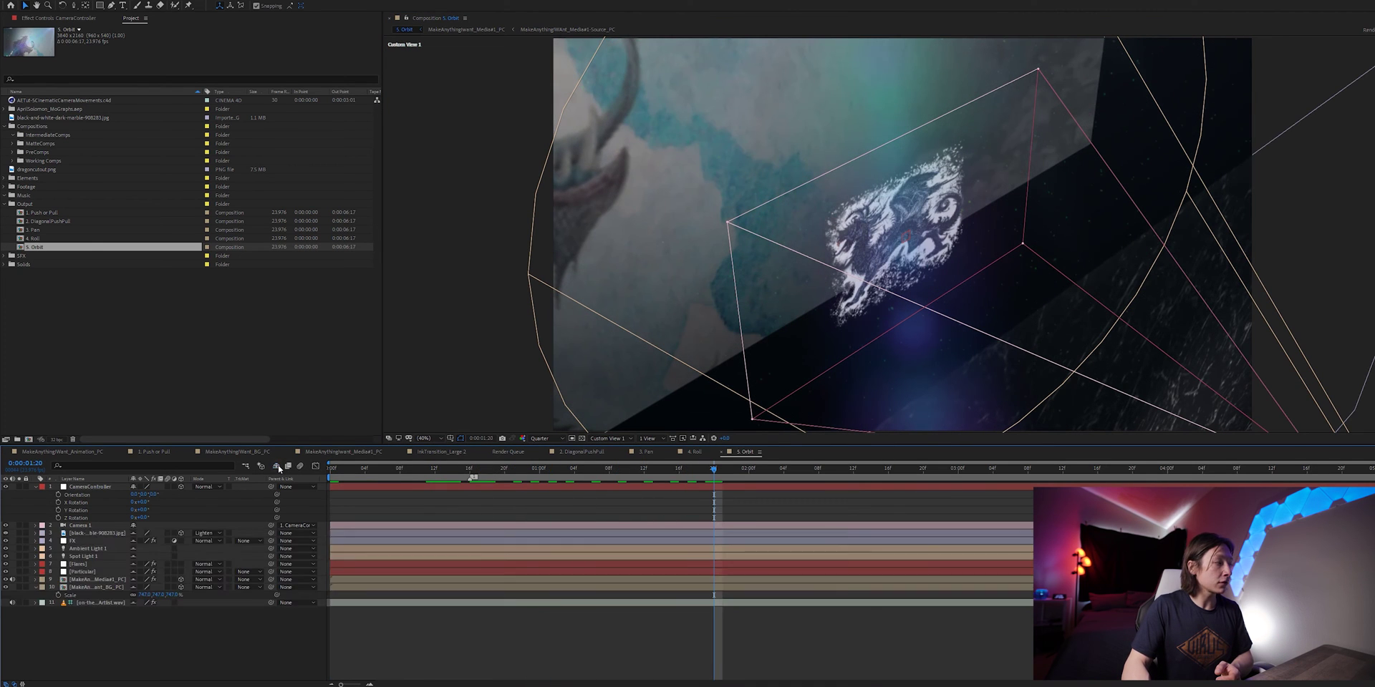
{"action": "left_click", "coordinate": [91, 579]}
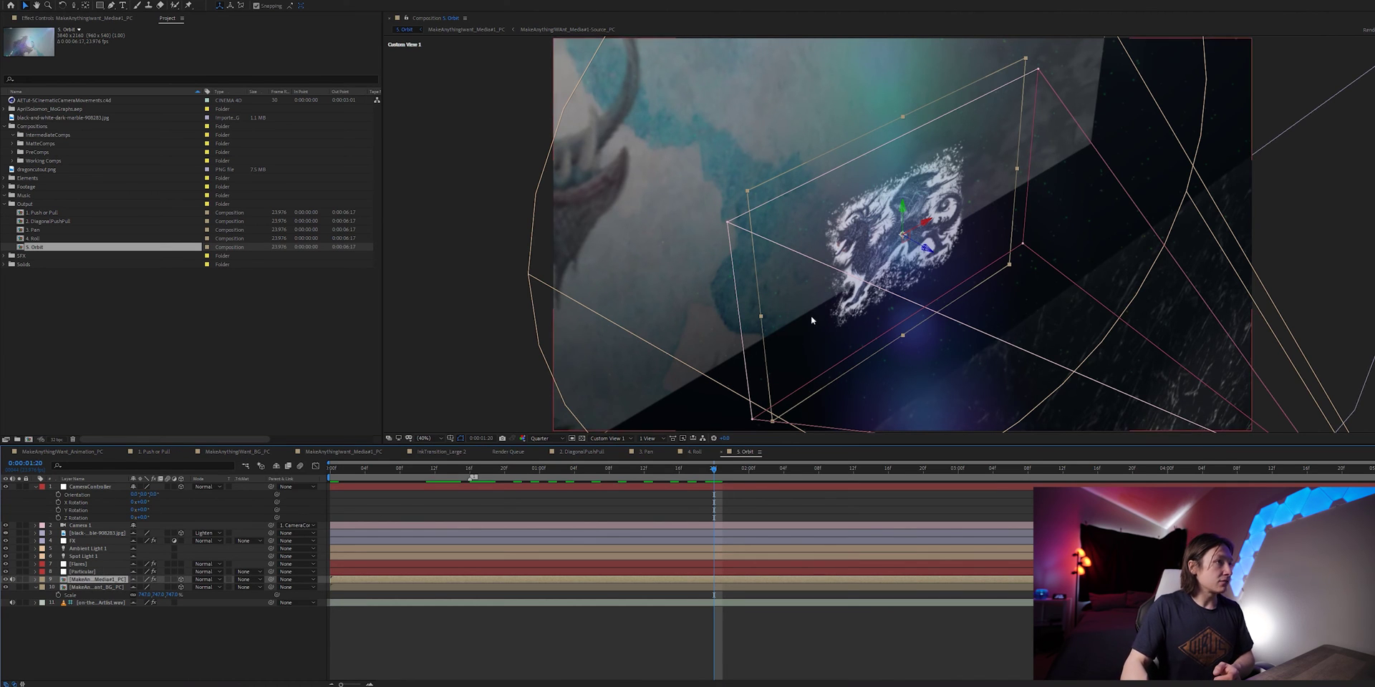
{"action": "key", "text": "p"}
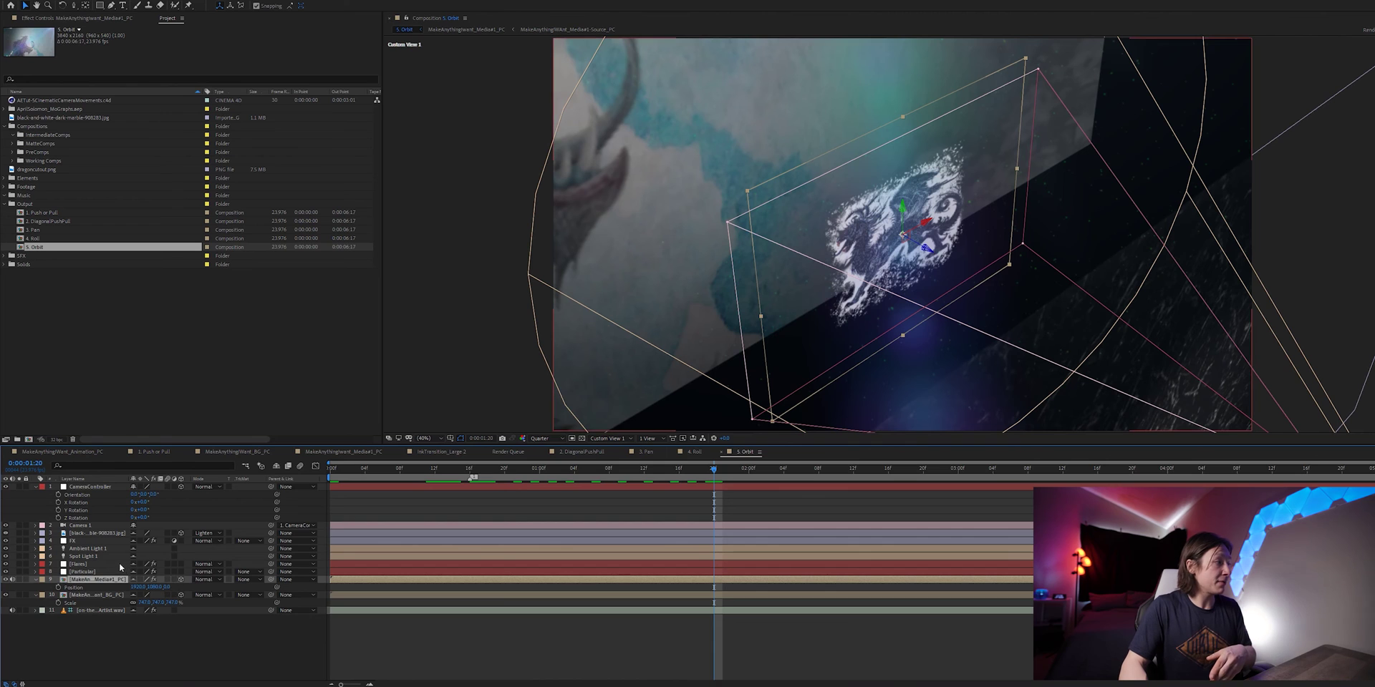
{"action": "left_click", "coordinate": [104, 490]}
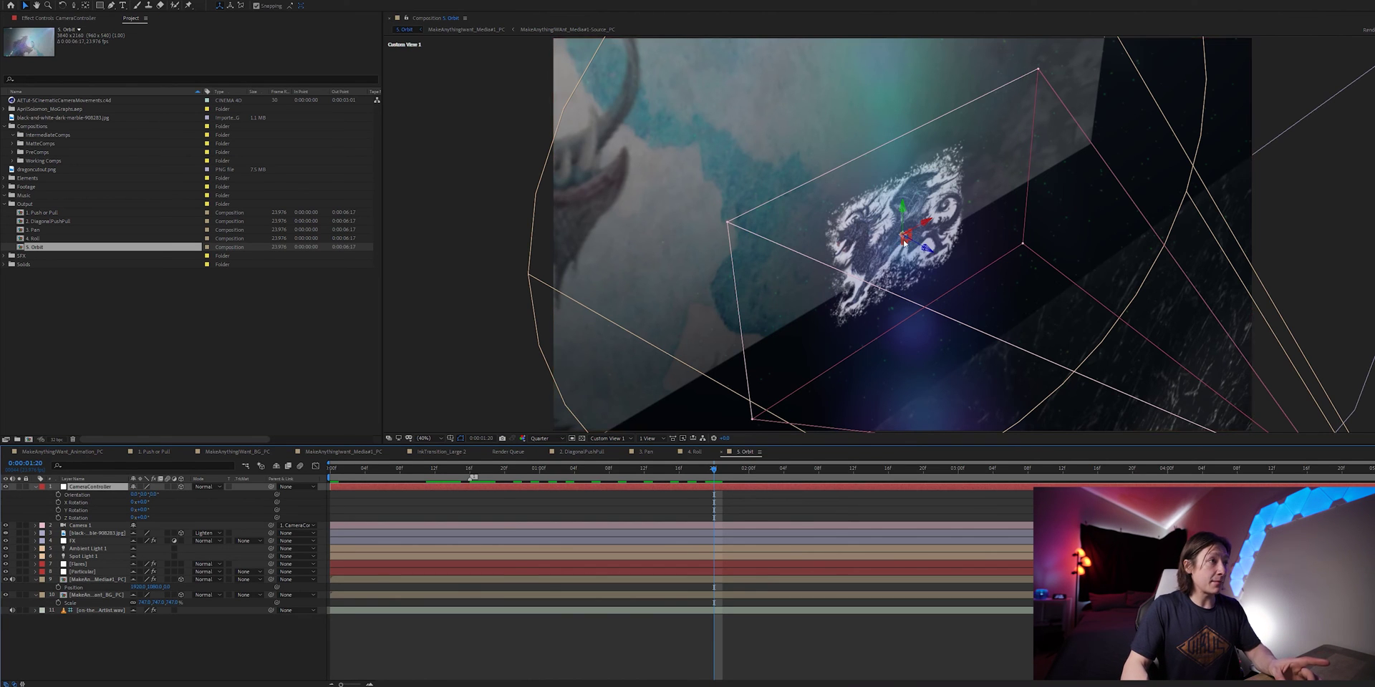
{"action": "key", "text": "p"}
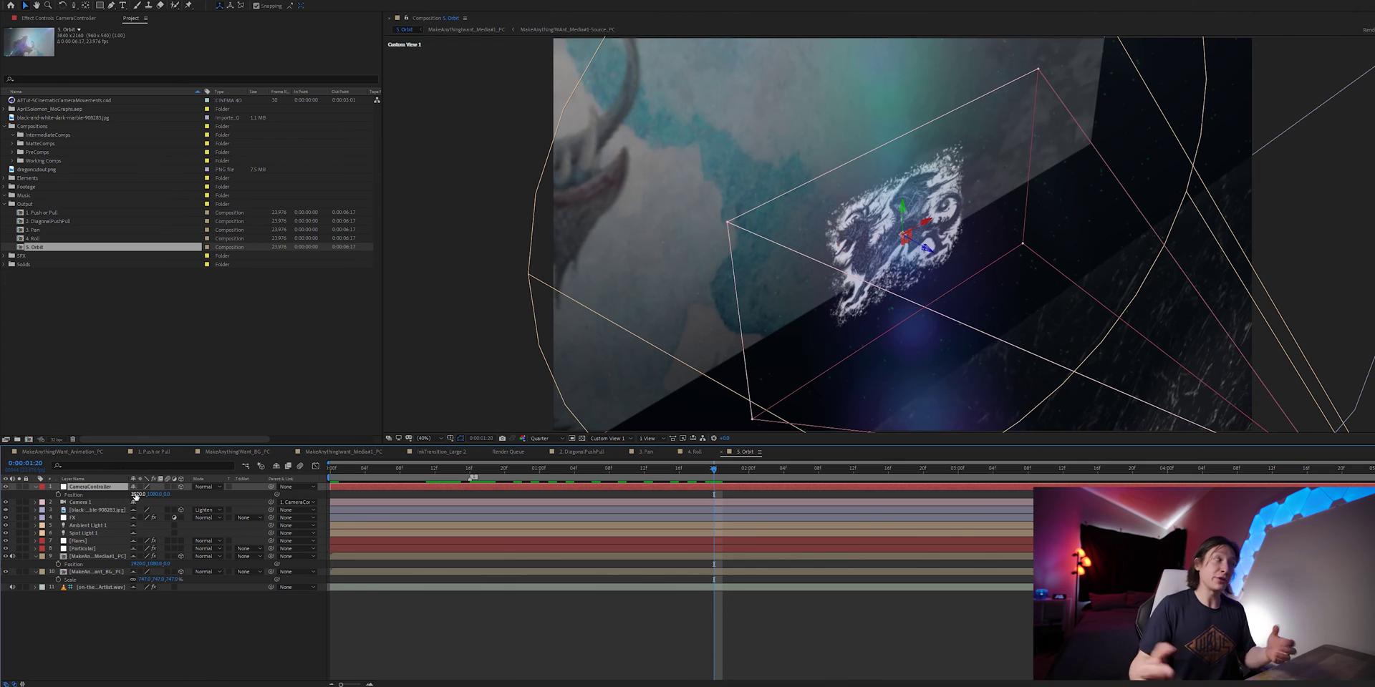
{"action": "left_click", "coordinate": [276, 466]}
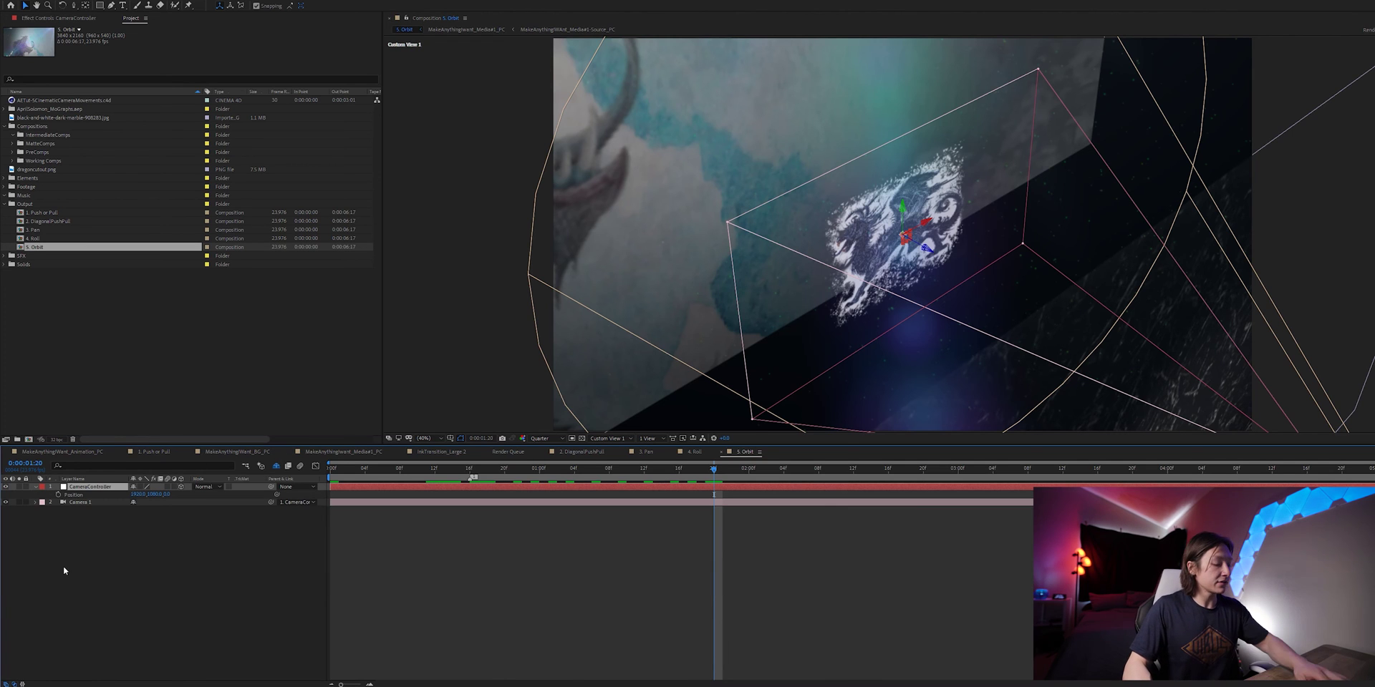
- Return to the Active Camera view and angle the CameraController around the dragon using its X, Y and Z Rotation
{"action": "key", "text": "r"}
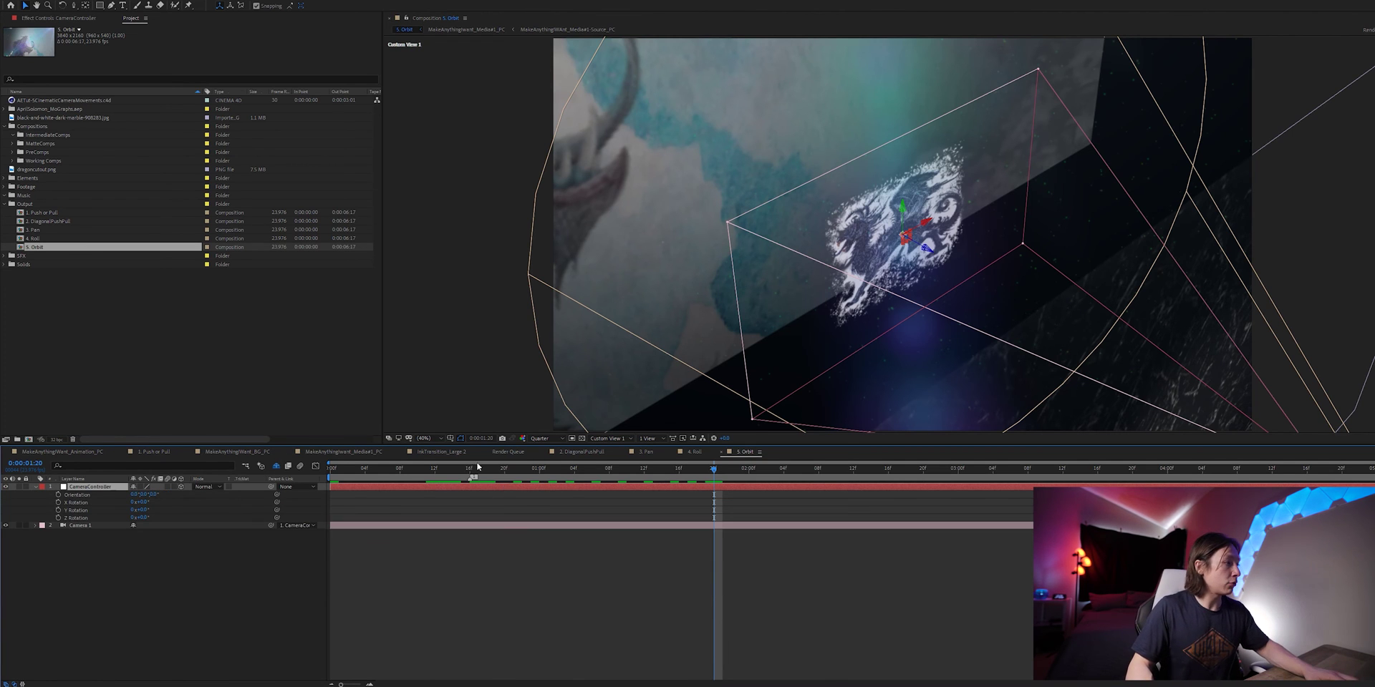
{"action": "left_click", "coordinate": [623, 441]}
{"action": "left_click", "coordinate": [607, 447]}
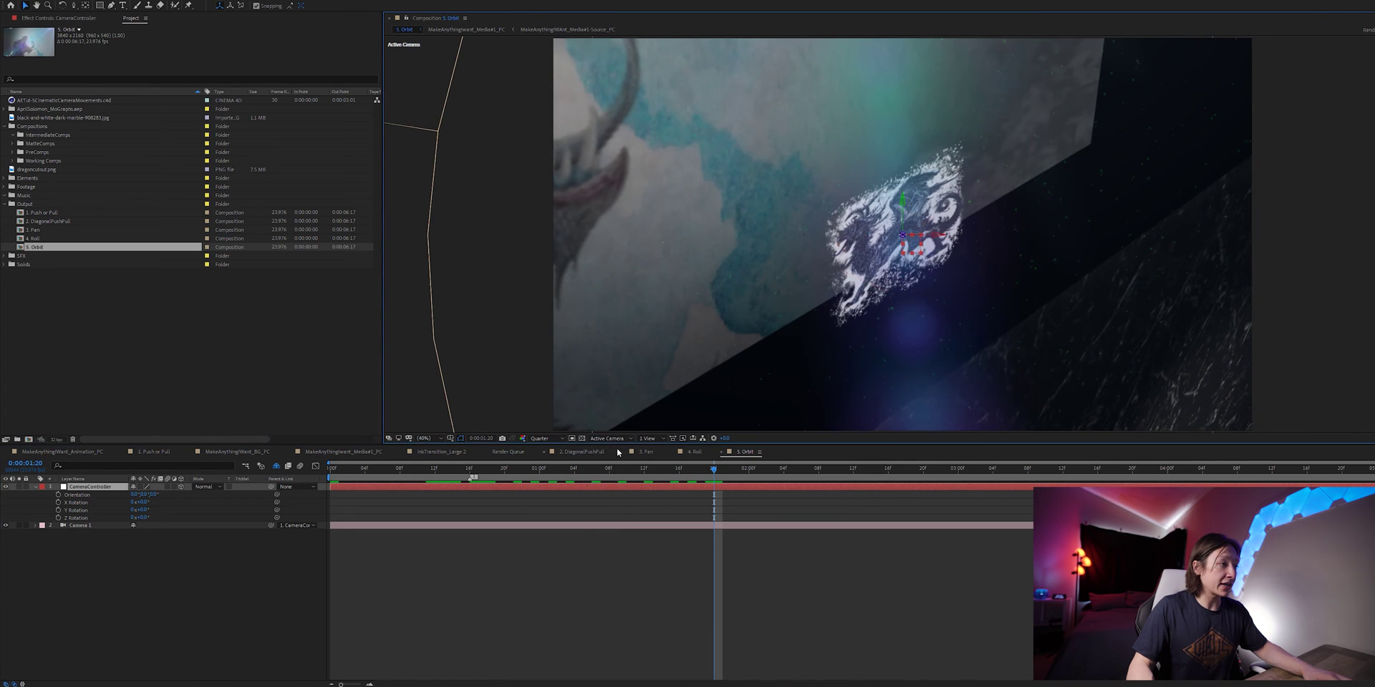
{"action": "left_click", "coordinate": [626, 469]}
{"action": "key", "text": "Home"}
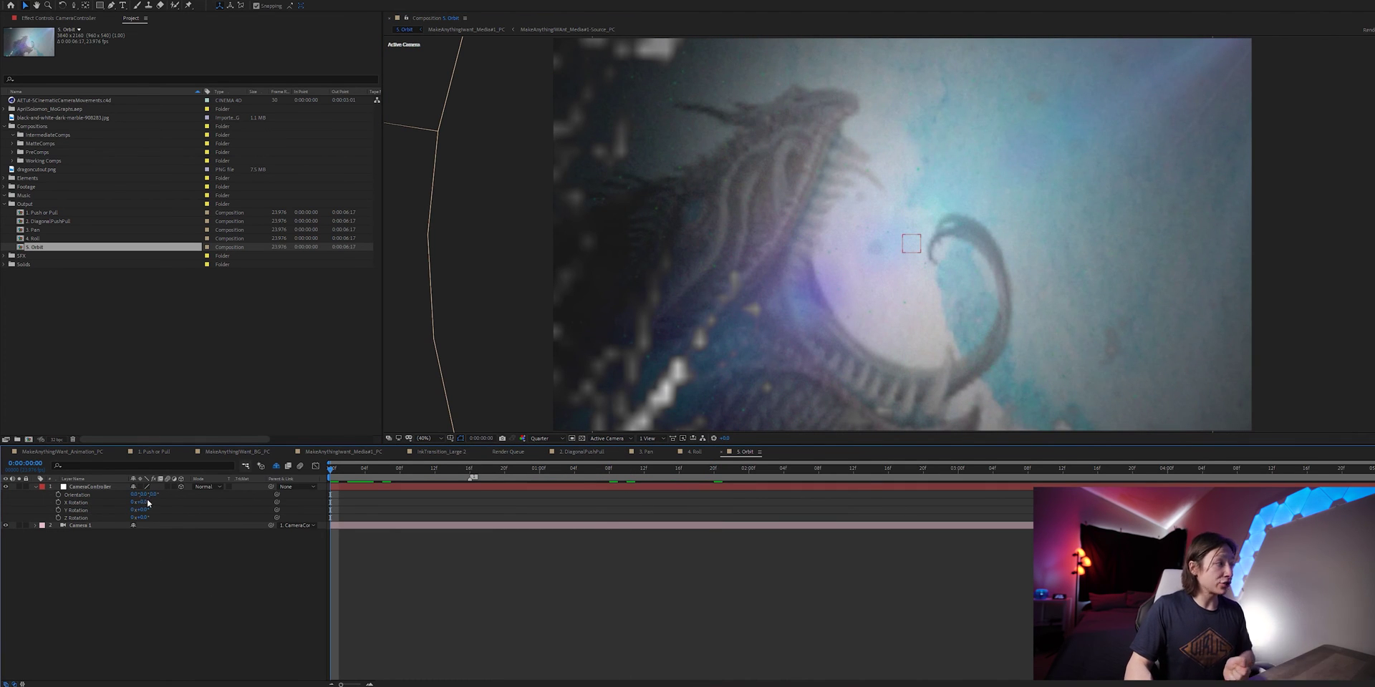
{"action": "mouse_move", "coordinate": [142, 502]}
{"action": "left_mouse_down"}
{"action": "mouse_move", "coordinate": [175, 502]}
{"action": "mouse_move", "coordinate": [141, 504]}
{"action": "mouse_move", "coordinate": [143, 519]}
{"action": "left_mouse_up"}
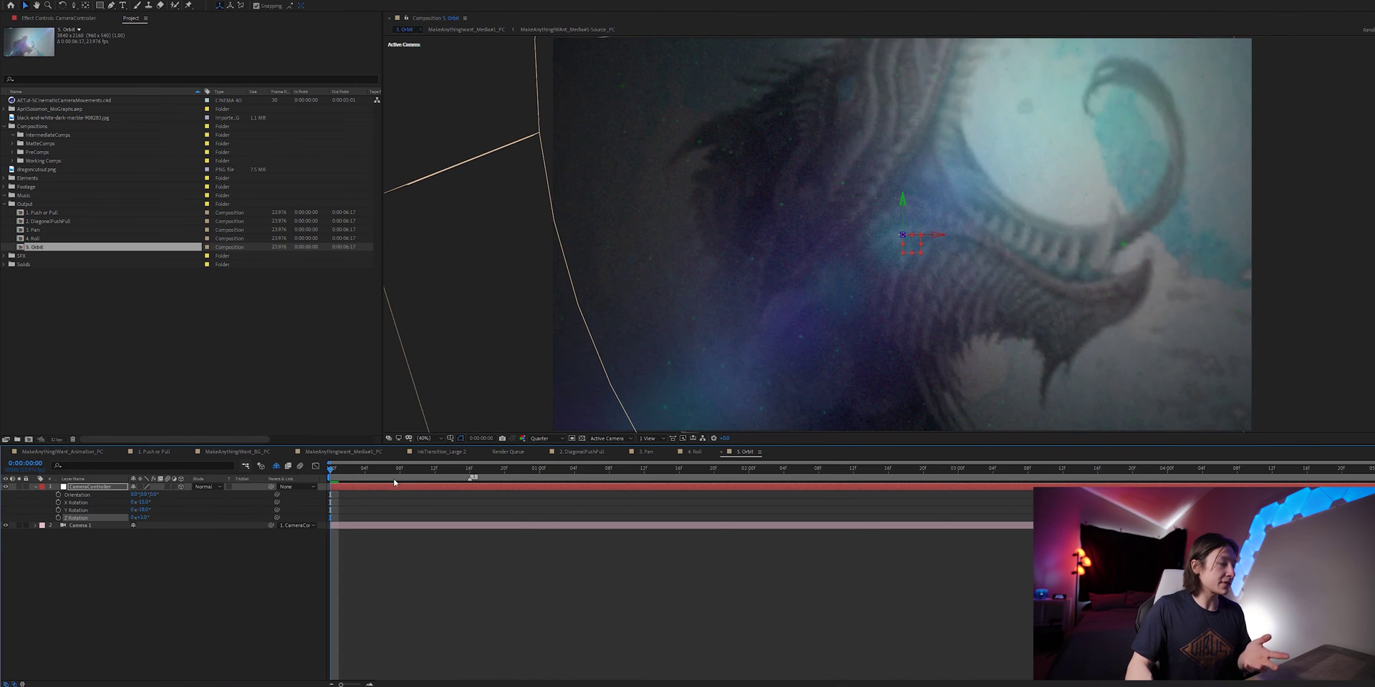
{"action": "left_click", "coordinate": [489, 471]}
{"action": "left_click_drag", "start_coordinate": [490, 474], "coordinate": [722, 510]}
{"action": "left_click_drag", "start_coordinate": [148, 502], "coordinate": [134, 518]}
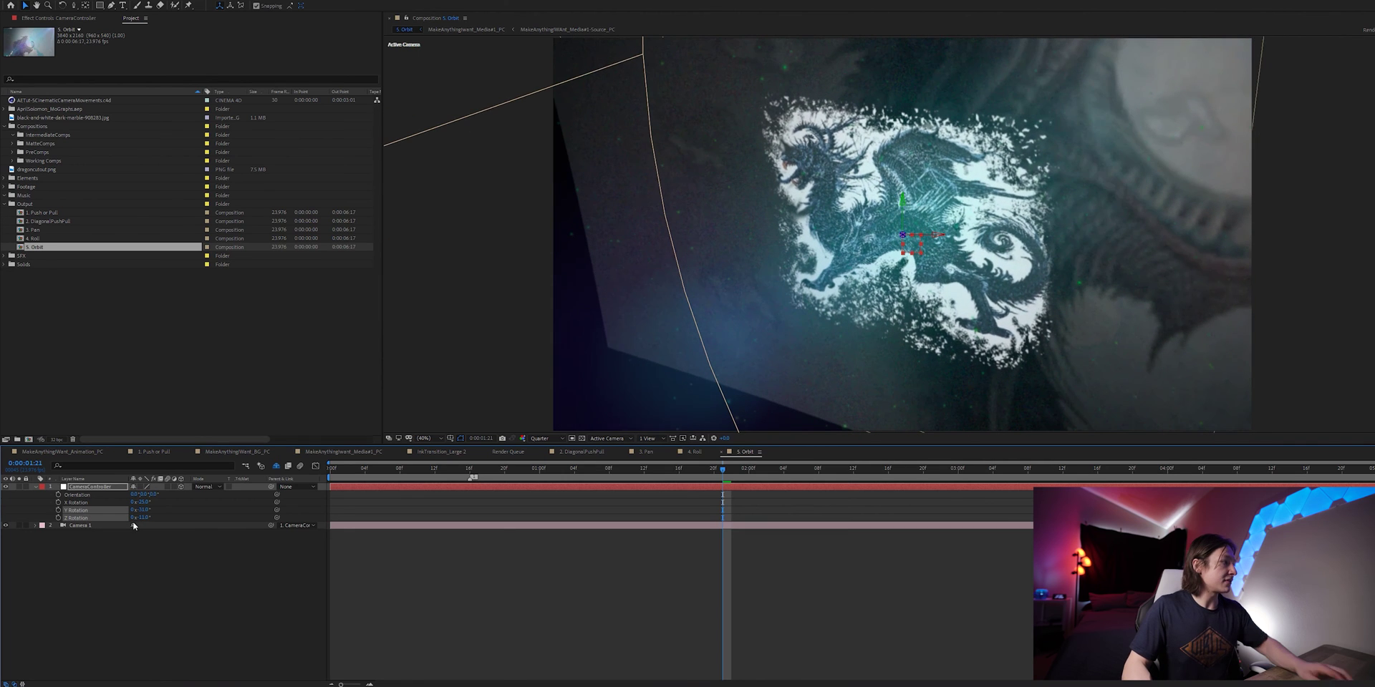
- Reveal the hidden layers and scale up the BG precomp layer until it fills the frame behind the dragon
{"action": "left_click", "coordinate": [276, 466]}
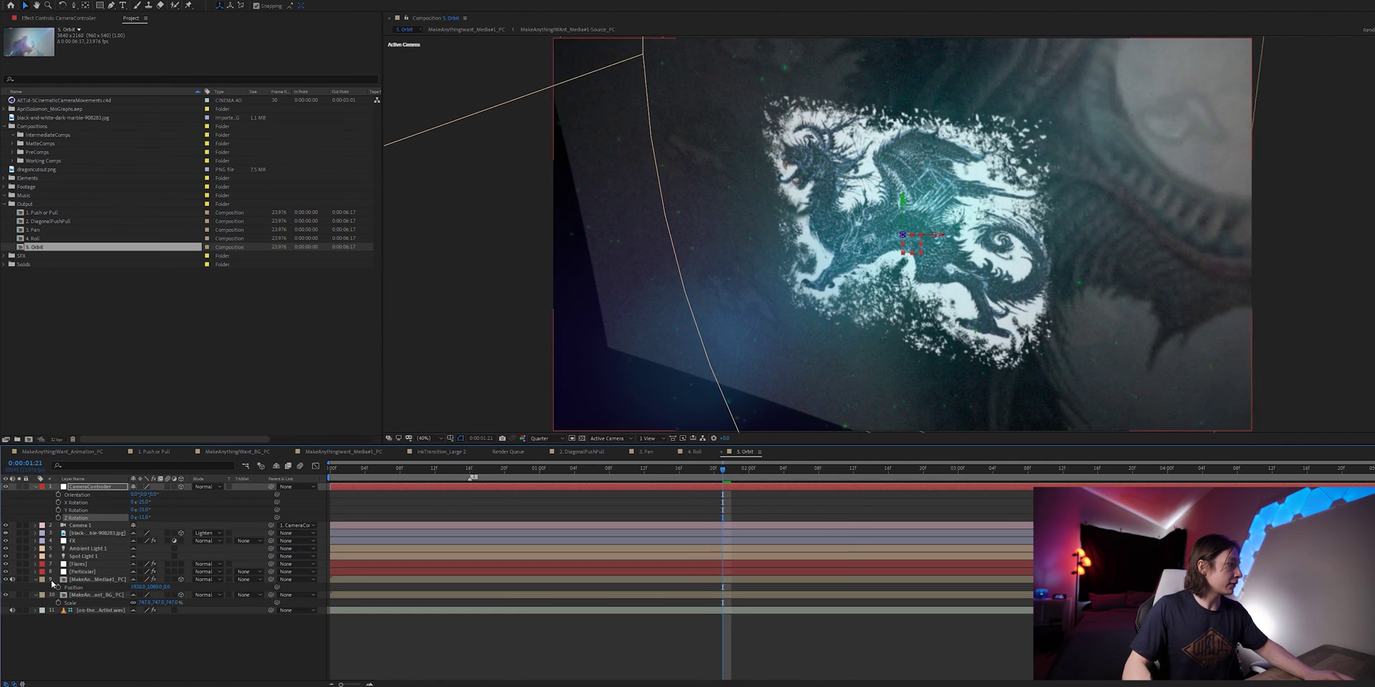
{"action": "left_click", "coordinate": [100, 579]}
{"action": "key", "text": "Return"}
{"action": "left_click_drag", "start_coordinate": [141, 602], "coordinate": [573, 538]}
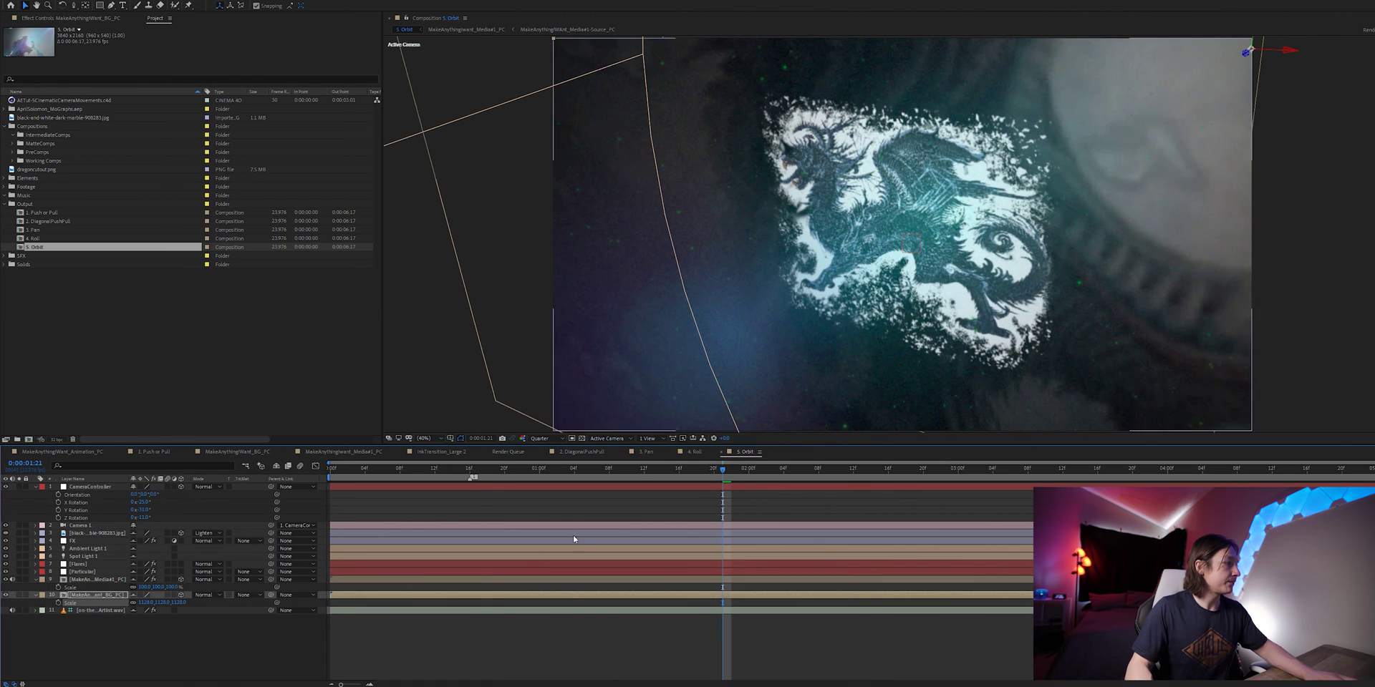
- Keyframe the CameraController's Orientation at the first frame
{"action": "left_click", "coordinate": [122, 489]}
{"action": "key", "text": "Home"}
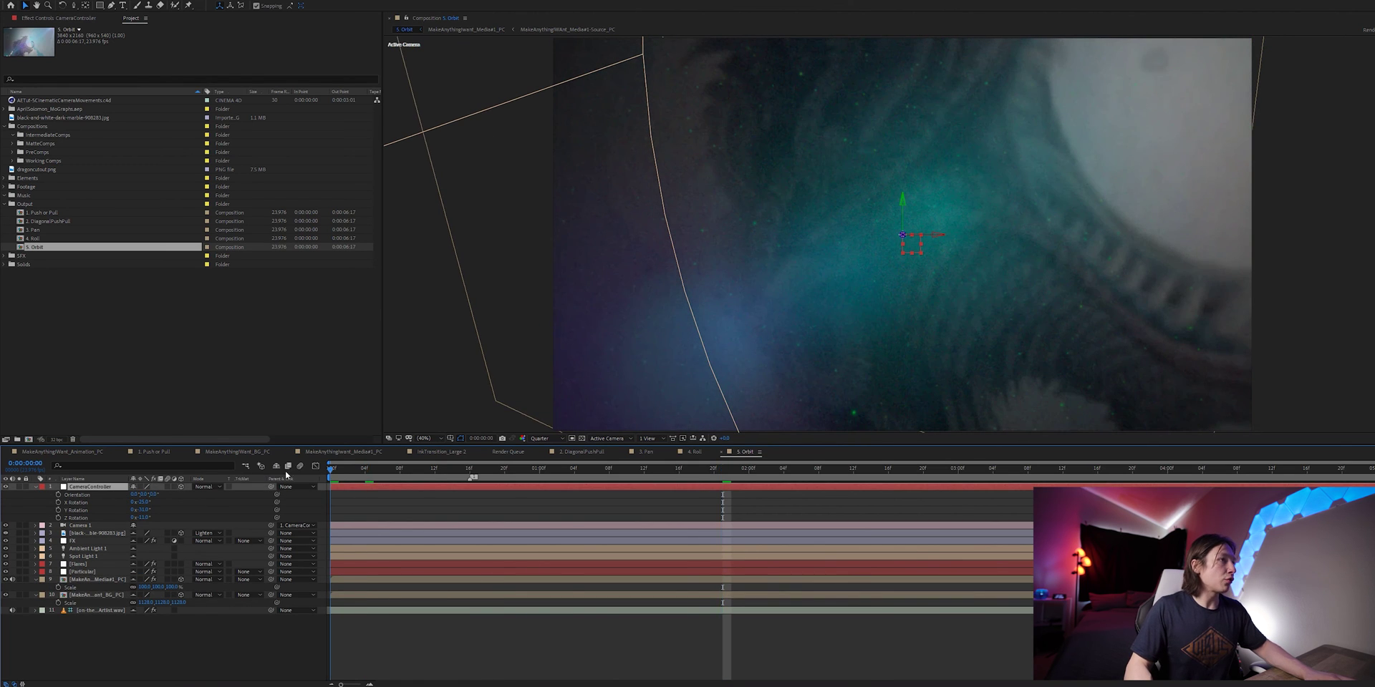
{"action": "left_click_drag", "start_coordinate": [365, 487], "coordinate": [391, 489]}
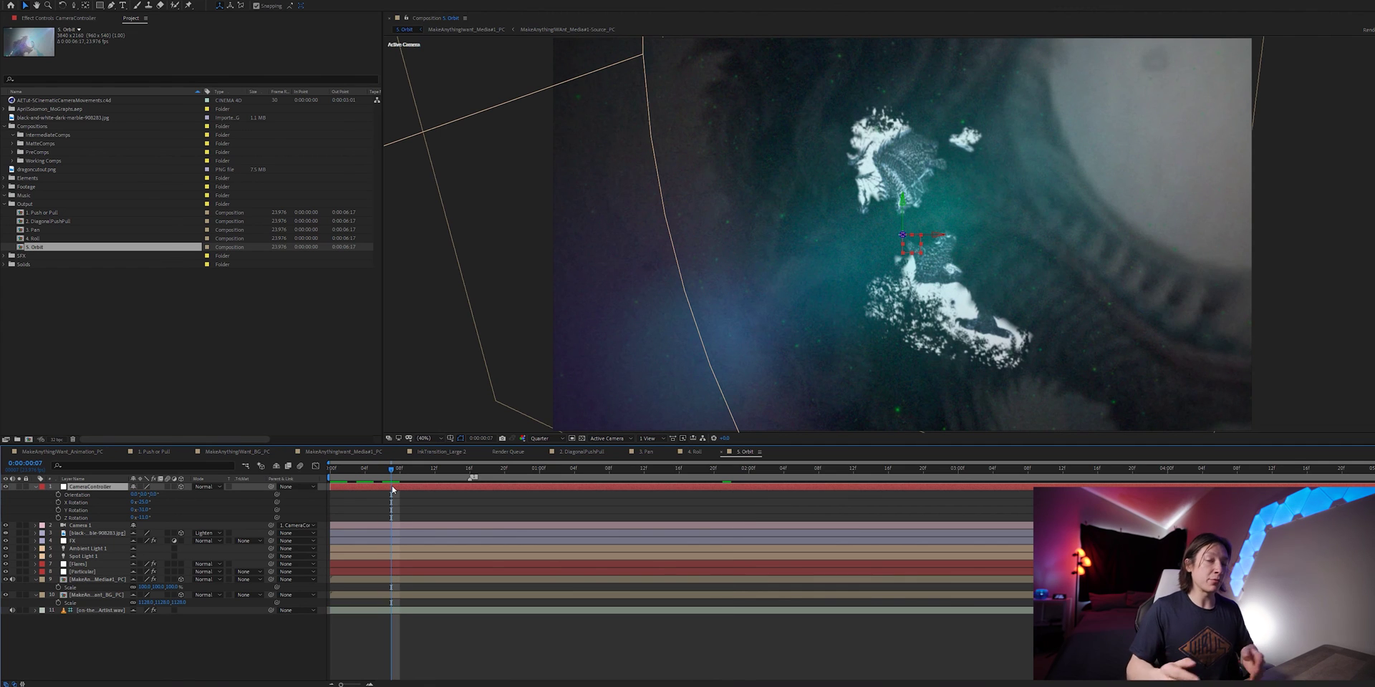
{"action": "key", "text": "Home"}
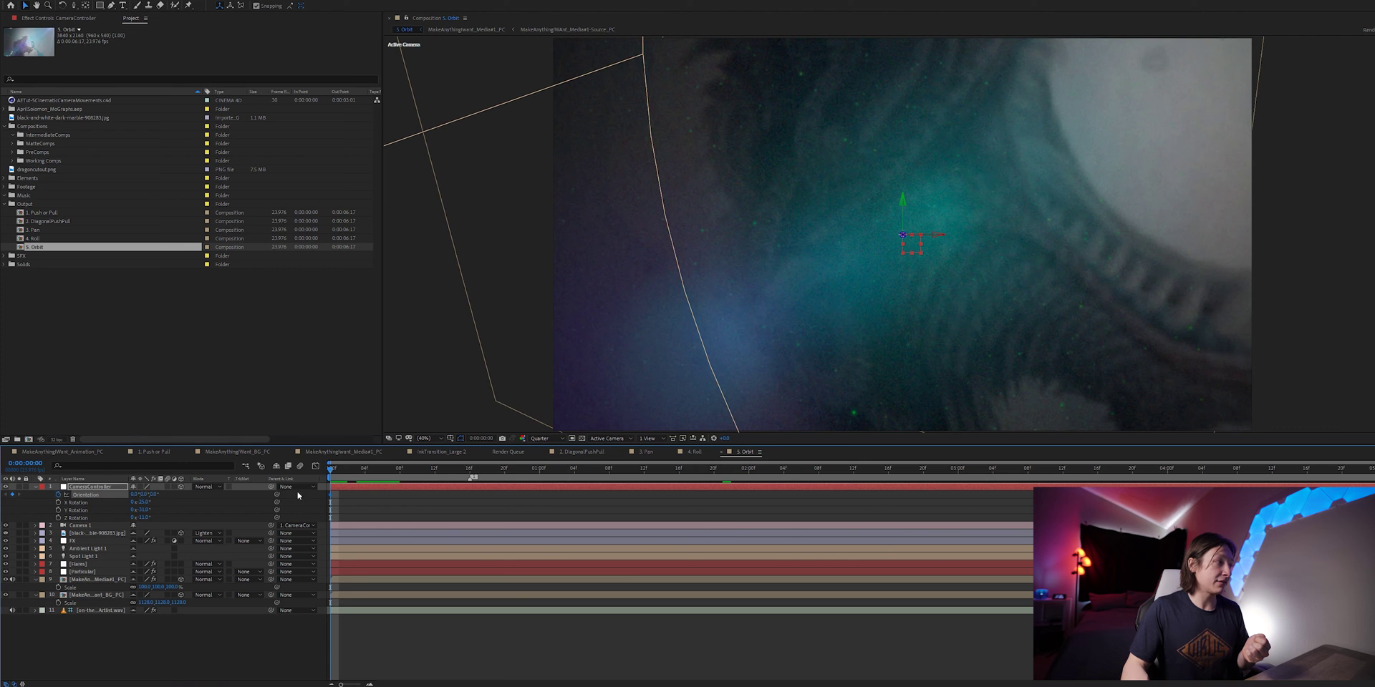
- Change the CameraController's Y Orientation at 0:00:01:13 to orbit the camera around the dragon, and preview the move
{"action": "left_click_drag", "start_coordinate": [368, 476], "coordinate": [653, 472]}
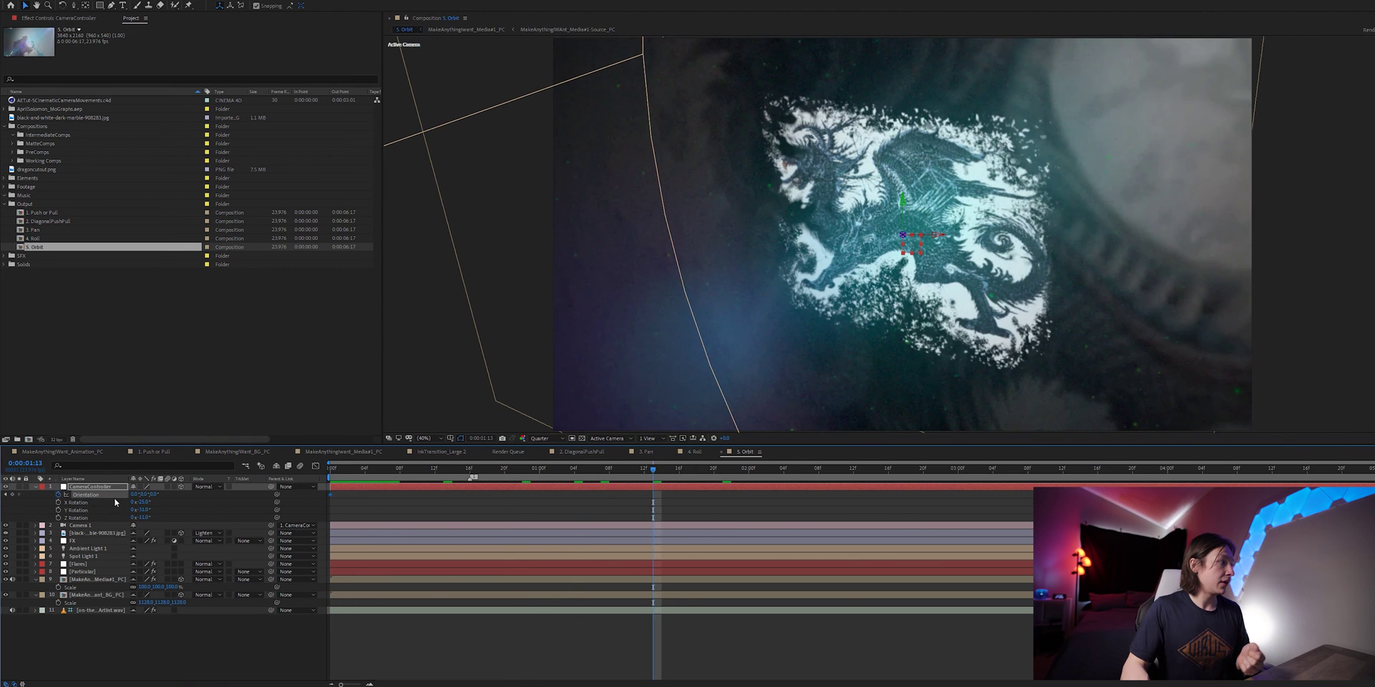
{"action": "left_click_drag", "start_coordinate": [144, 494], "coordinate": [296, 533]}
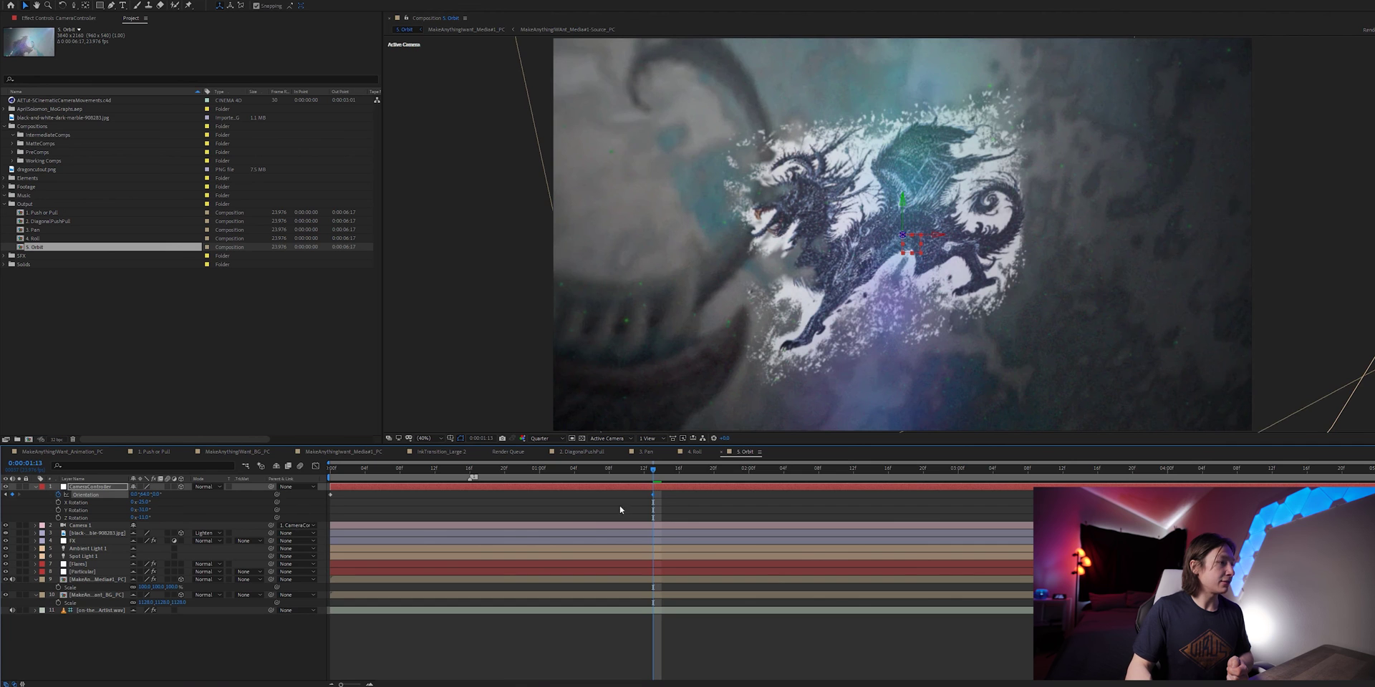
{"action": "left_click_drag", "start_coordinate": [145, 494], "coordinate": [131, 494]}
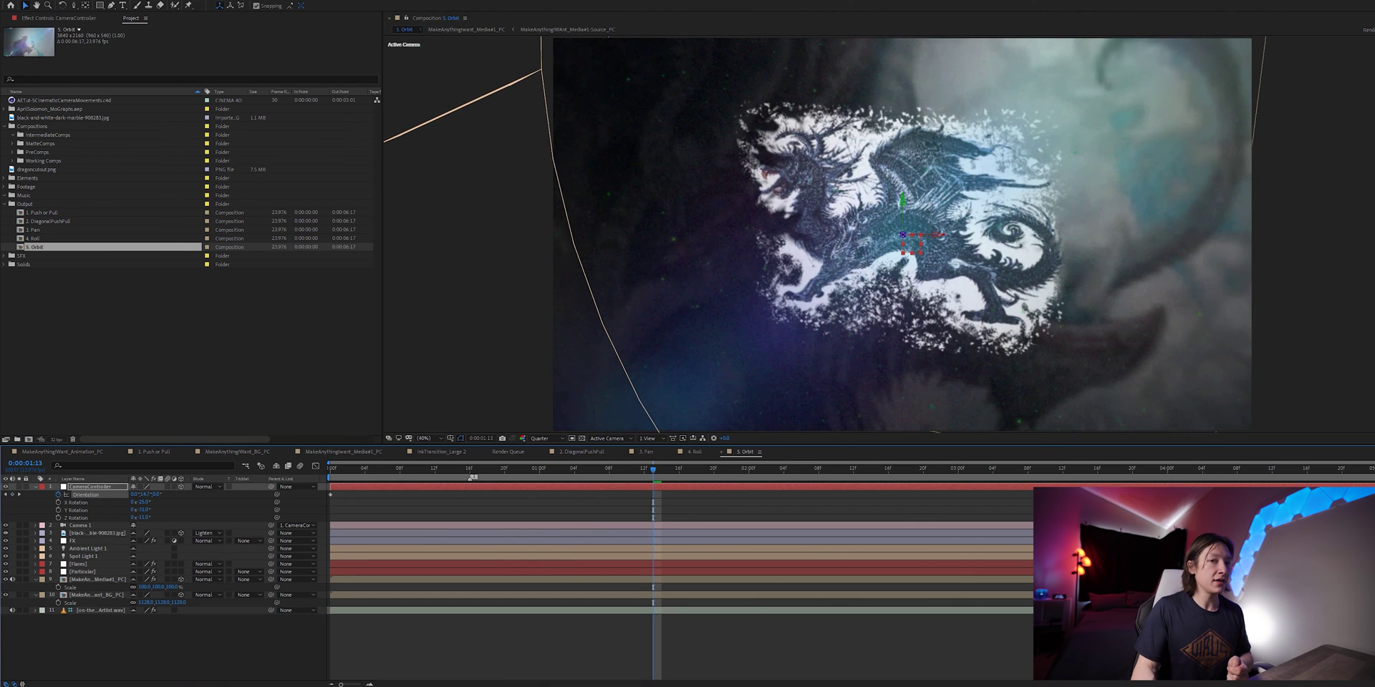
{"action": "left_click_drag", "start_coordinate": [584, 474], "coordinate": [296, 479]}
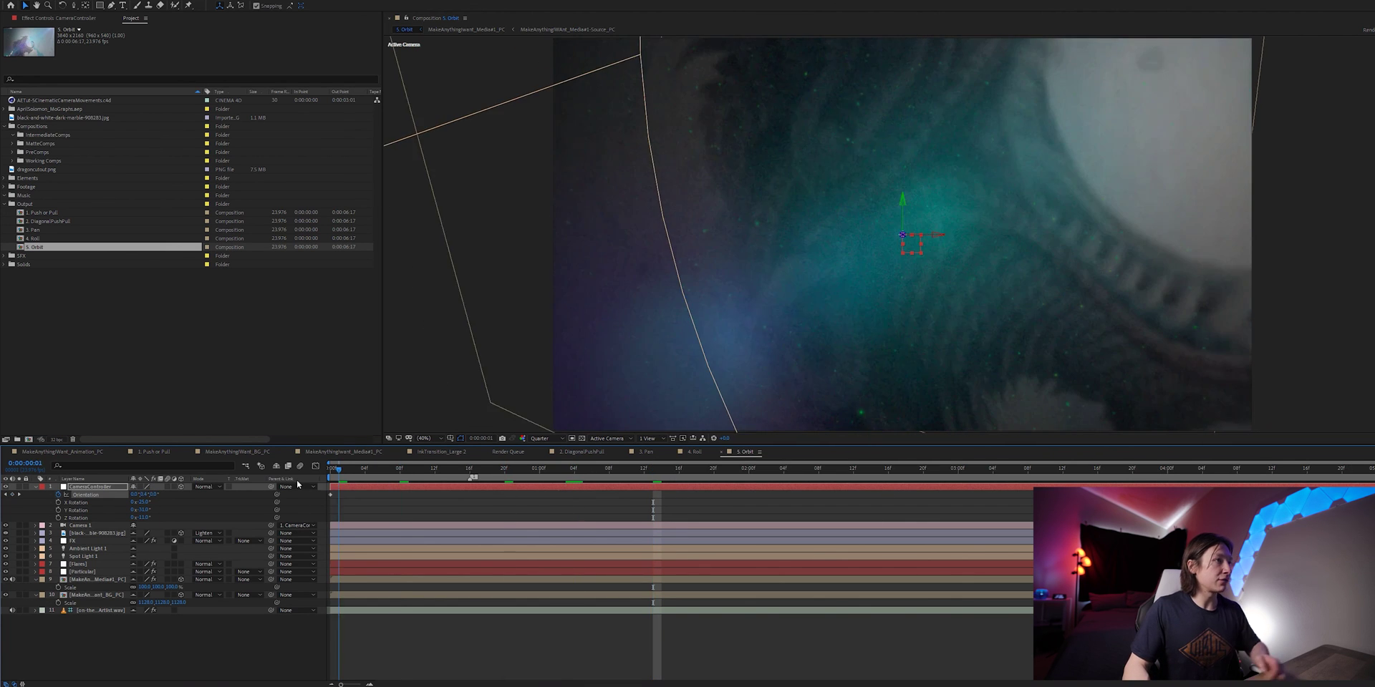
{"action": "key", "text": "space"}
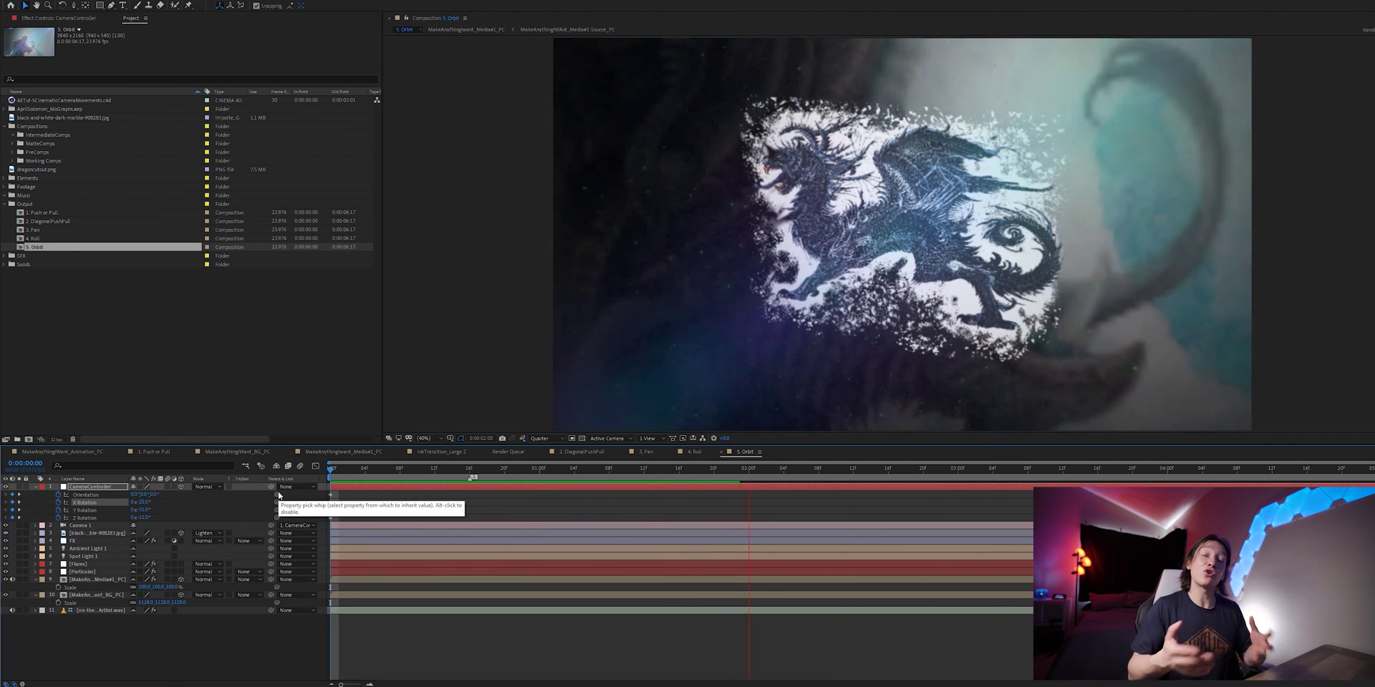